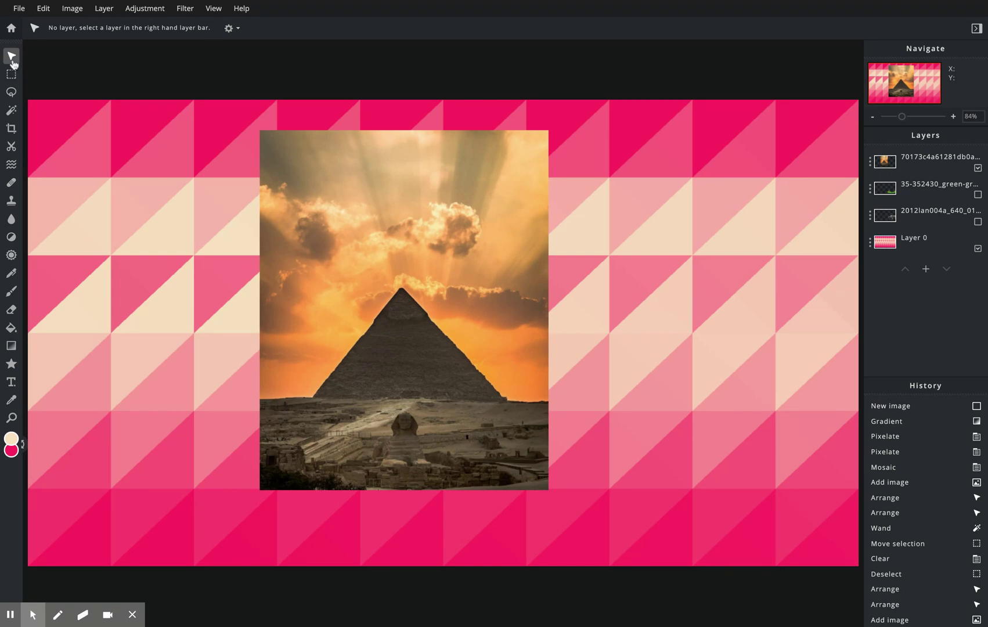
Step: Move the pyramid photo to Top 52, Left 627 near the canvas top centre
{"action": "left_click_drag", "start_coordinate": [326, 264], "coordinate": [376, 240]}
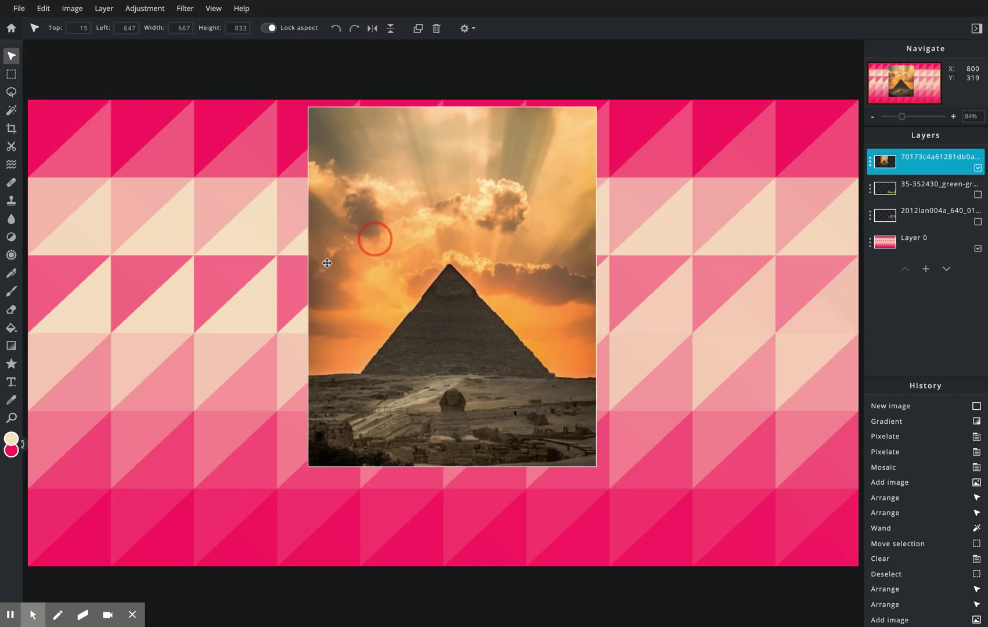
{"action": "left_click_drag", "start_coordinate": [326, 264], "coordinate": [364, 254]}
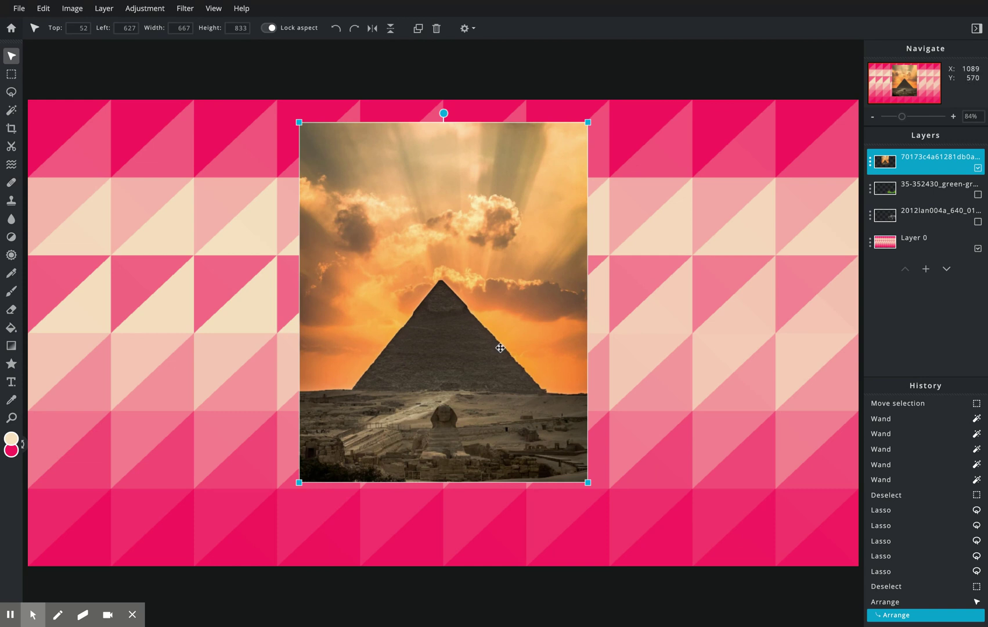
{"action": "left_click", "coordinate": [11, 110]}
Step: Magic-wand select the pyramid and the desert ground around the Sphinx, leaving out the sky
{"action": "left_click", "coordinate": [360, 282]}
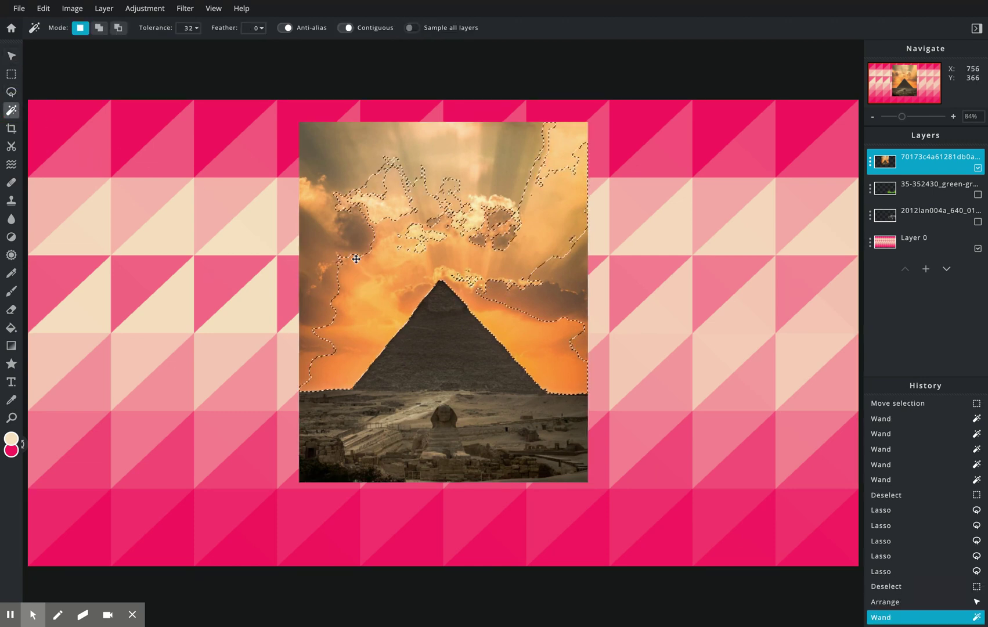
{"action": "left_click", "coordinate": [332, 222]}
{"action": "left_click", "coordinate": [447, 251]}
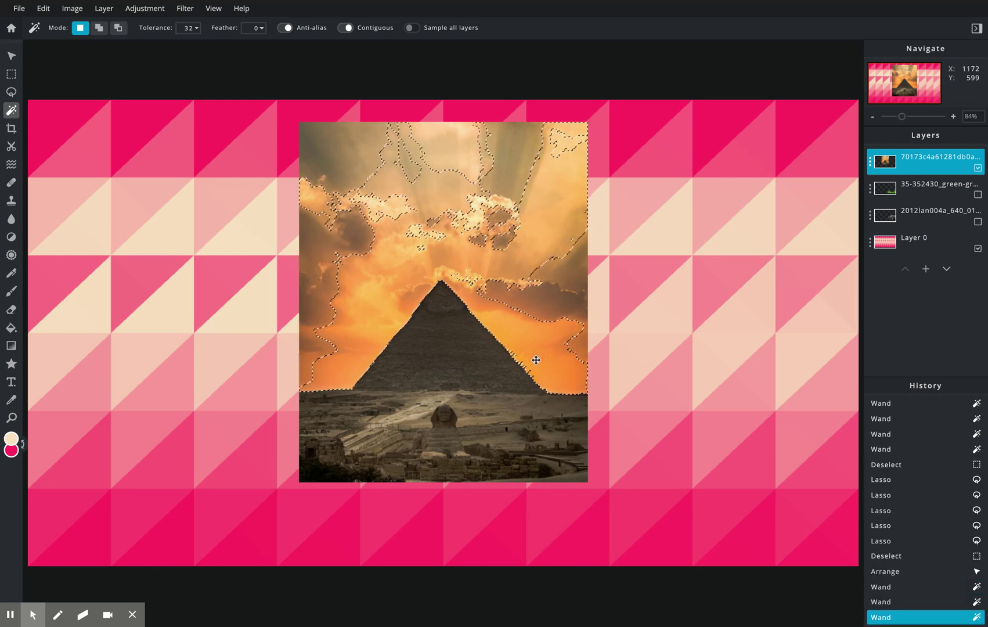
{"action": "left_click", "coordinate": [485, 375]}
{"action": "left_click", "coordinate": [374, 436]}
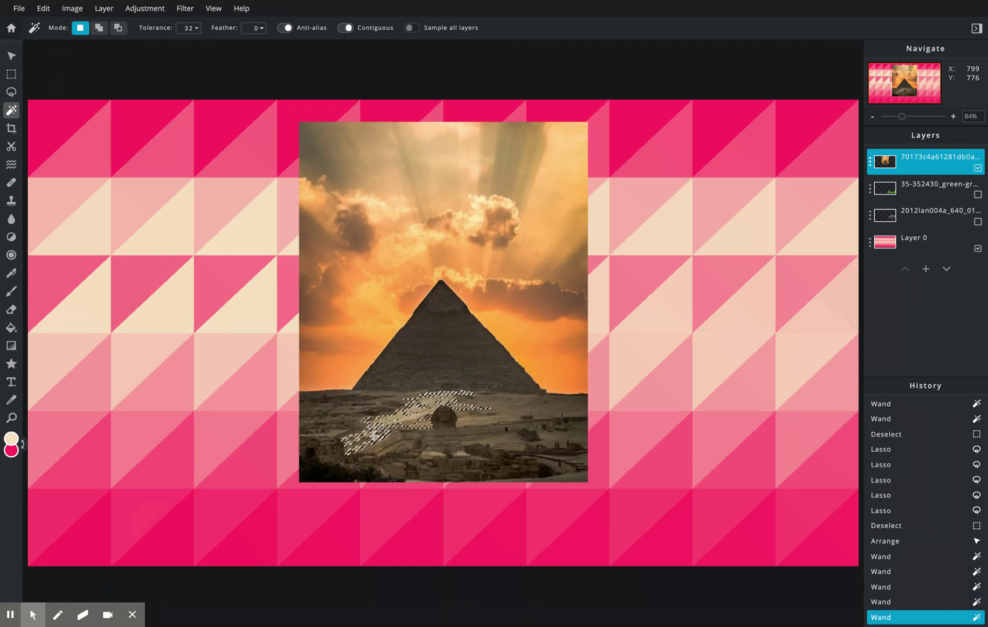
{"action": "left_click", "coordinate": [382, 420]}
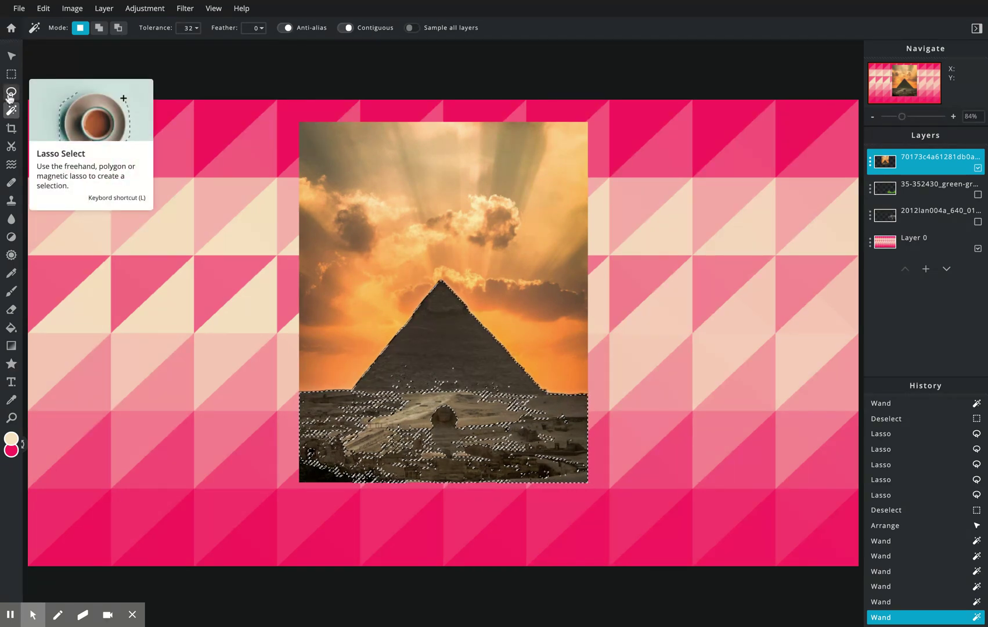
{"action": "left_click", "coordinate": [10, 96]}
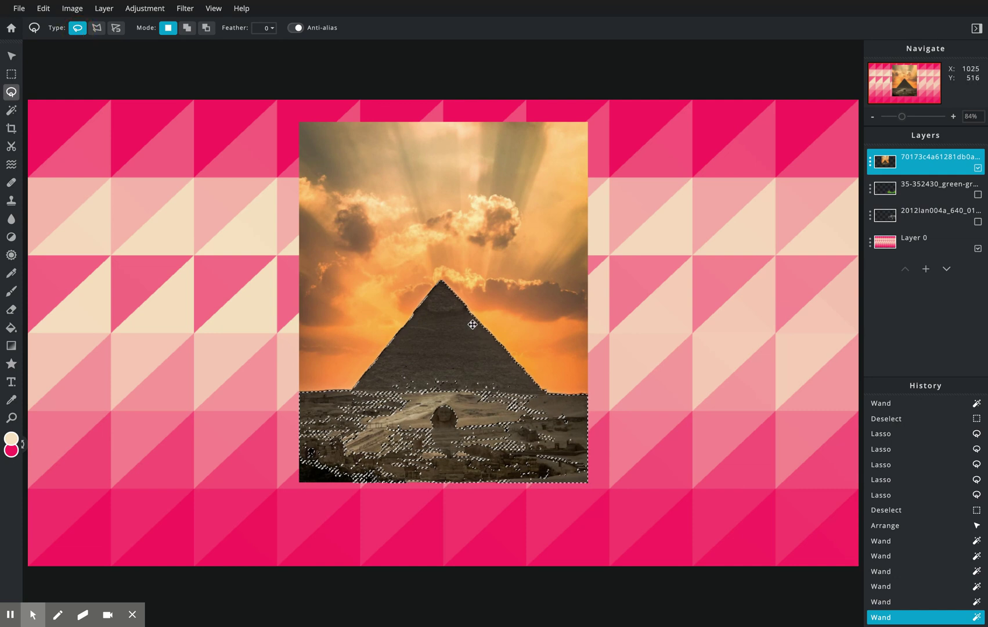
Step: Outline the pyramid and Sphinx ground with a Polygonal lasso after a freehand attempt
{"action": "left_click_drag", "start_coordinate": [448, 244], "coordinate": [351, 292]}
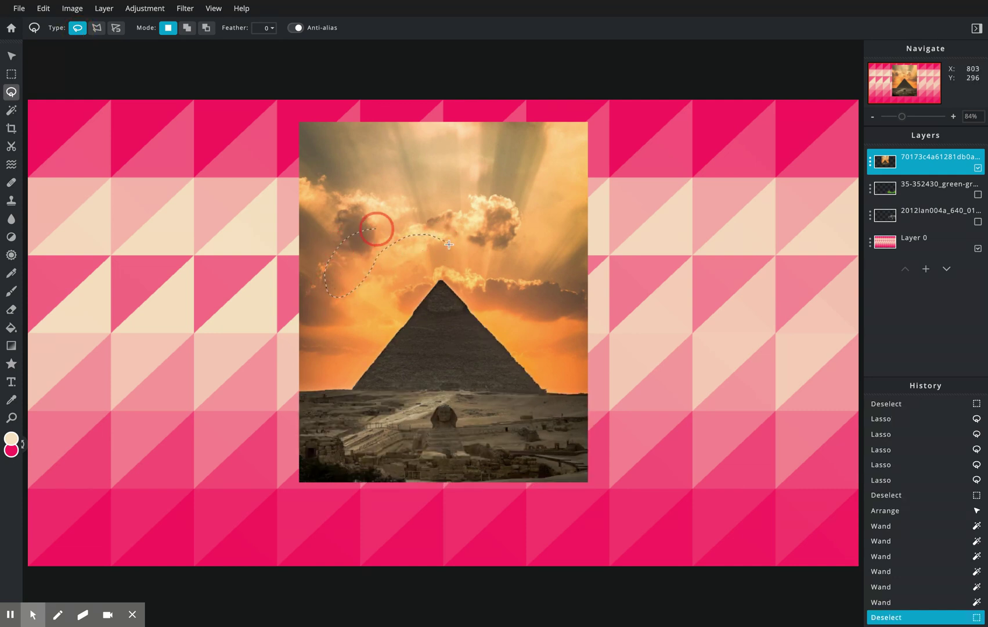
{"action": "left_click_drag", "start_coordinate": [351, 292], "coordinate": [446, 241]}
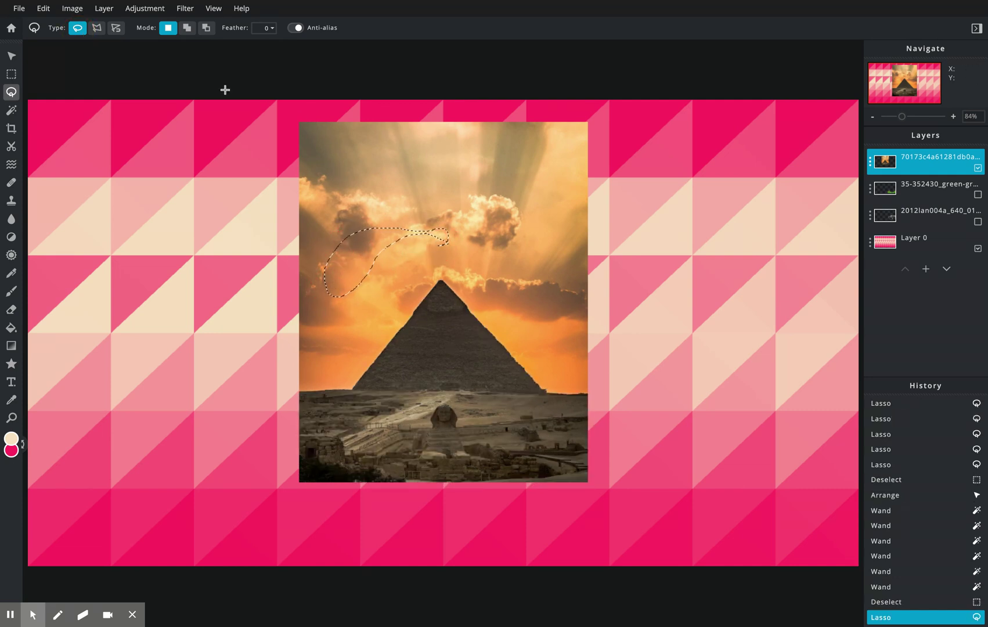
{"action": "left_click", "coordinate": [96, 28]}
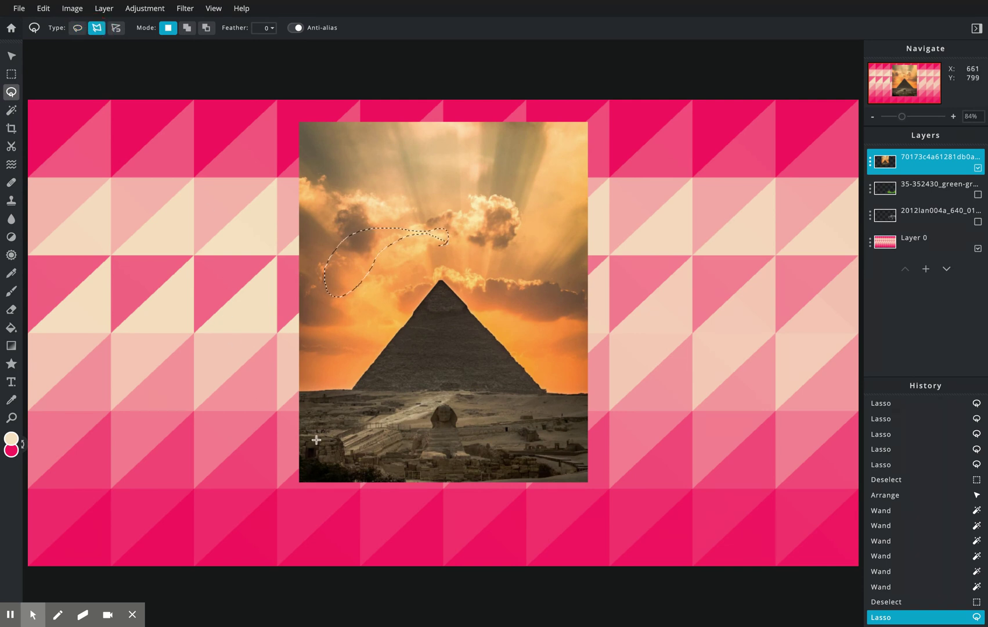
{"action": "left_click", "coordinate": [299, 393]}
{"action": "left_click", "coordinate": [588, 480]}
{"action": "left_click", "coordinate": [316, 479]}
{"action": "double_click", "coordinate": [314, 433]}
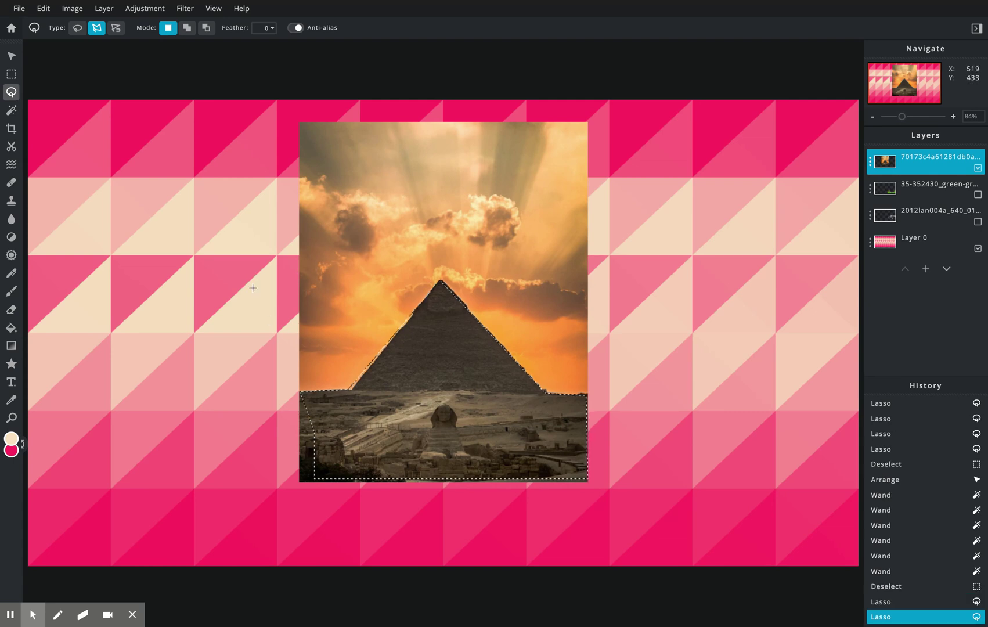
Step: Retrace the pyramid and horizon around the Sphinx foreground with the Magnetic lasso
{"action": "left_click", "coordinate": [117, 29]}
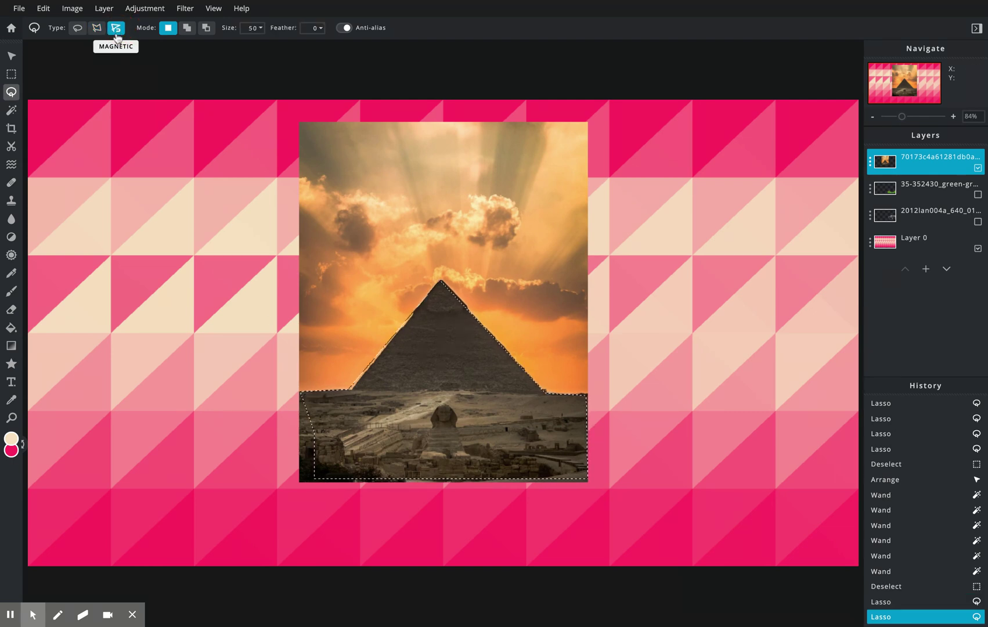
{"action": "left_click", "coordinate": [301, 395]}
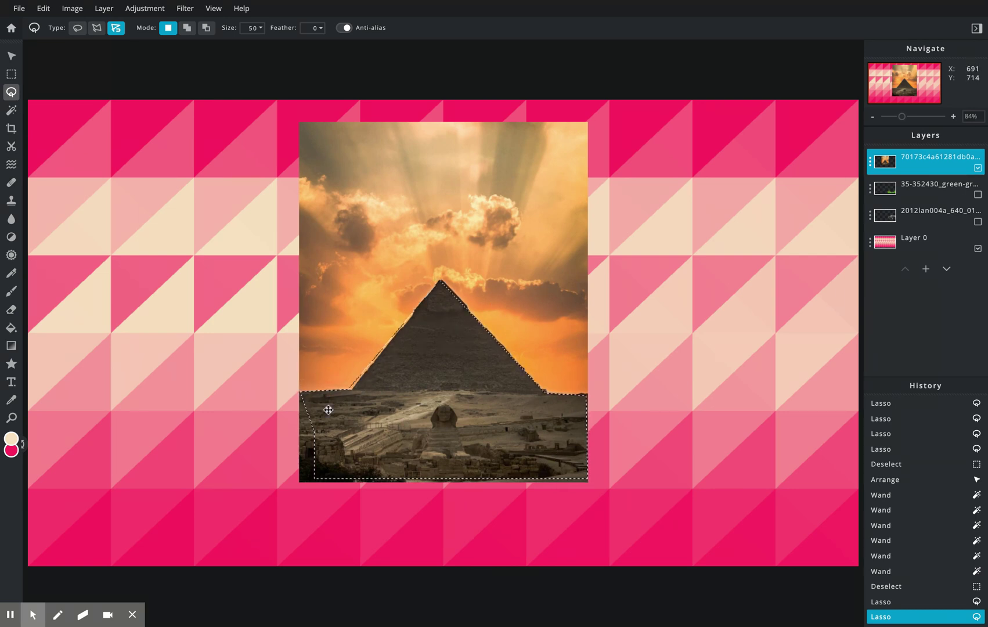
{"action": "left_click", "coordinate": [344, 384]}
{"action": "left_click", "coordinate": [344, 387]}
{"action": "left_click", "coordinate": [346, 394]}
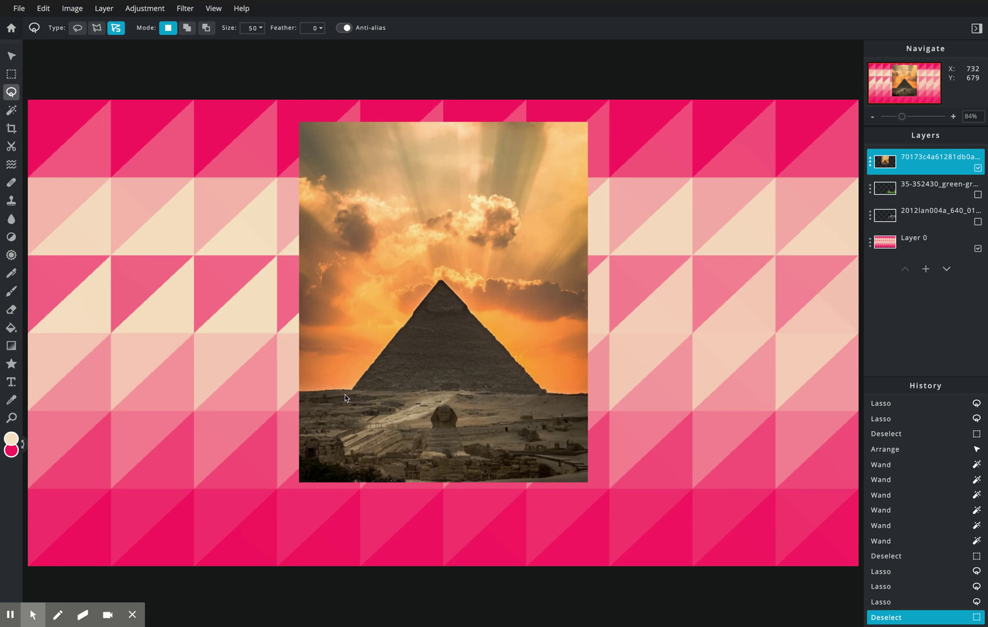
{"action": "left_click", "coordinate": [310, 391]}
{"action": "double_click", "coordinate": [346, 391]}
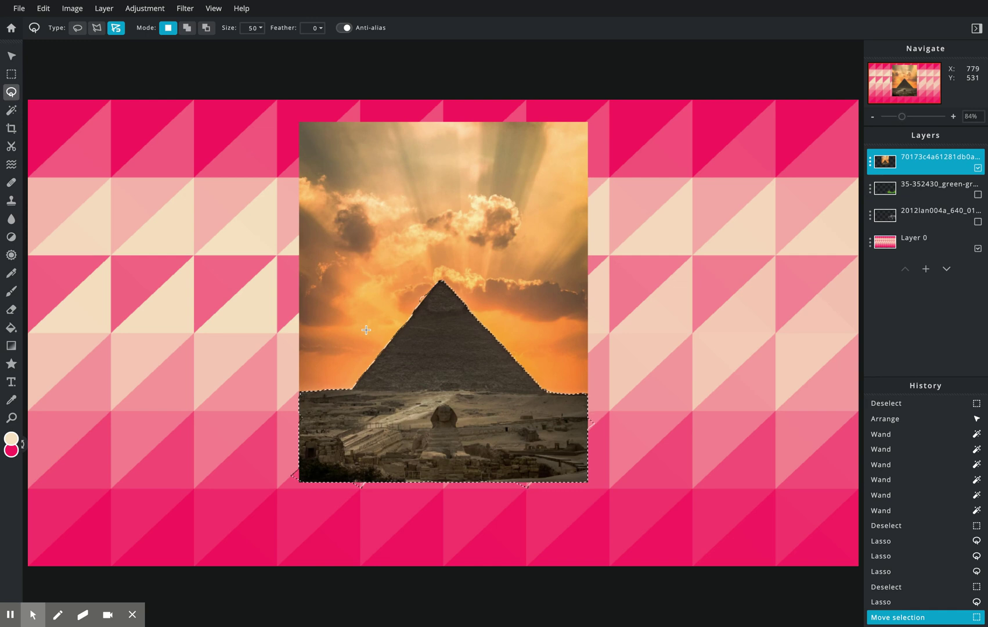
Step: Paste the pyramid-and-Sphinx selection as a new image.png layer and shift it right
{"action": "key", "text": "ctrl+c"}
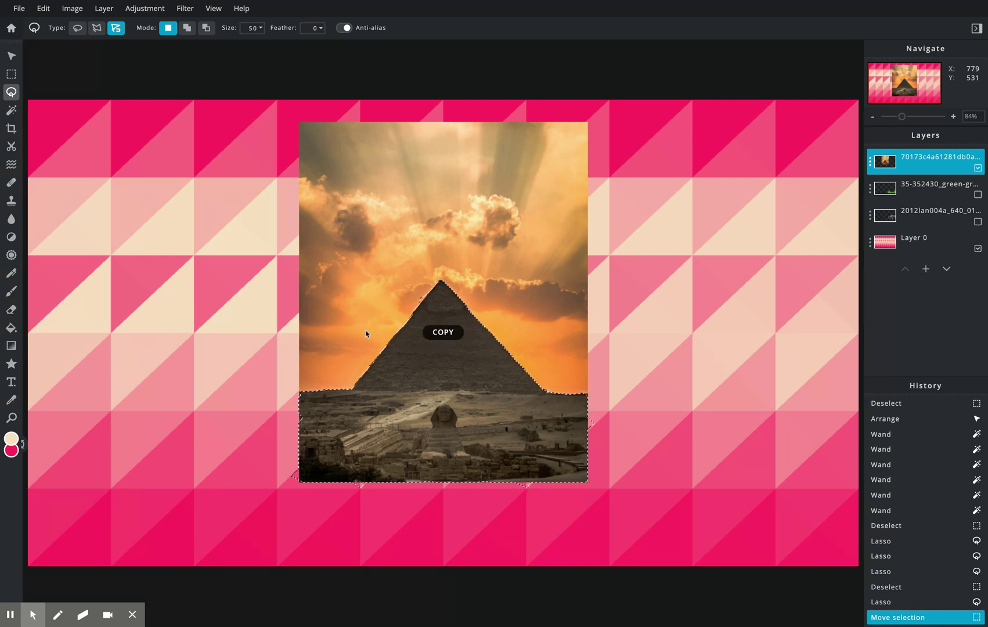
{"action": "key", "text": "ctrl+v"}
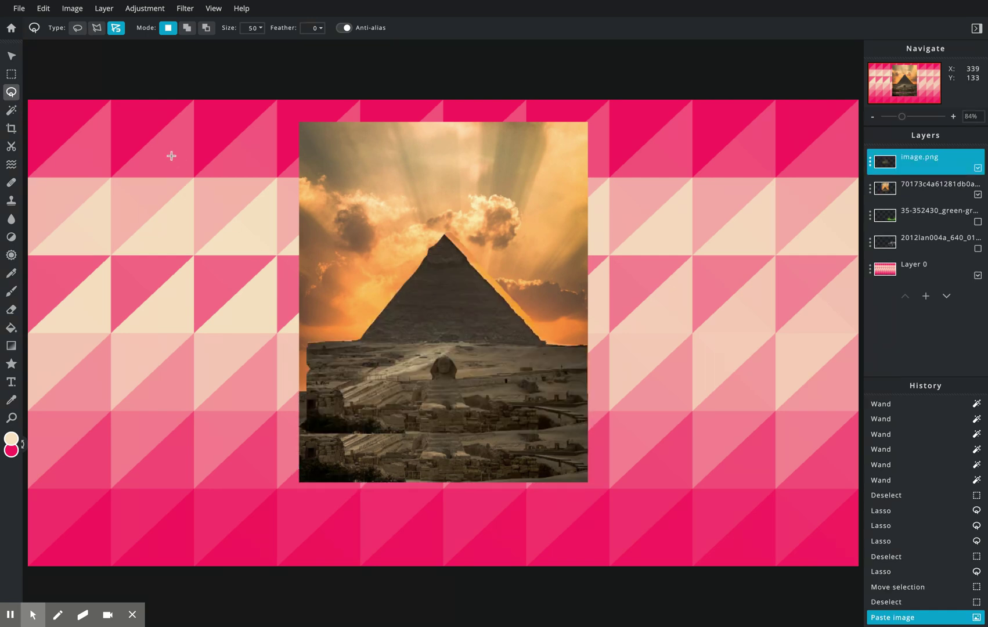
{"action": "left_click", "coordinate": [11, 55]}
{"action": "left_click_drag", "start_coordinate": [517, 375], "coordinate": [468, 433]}
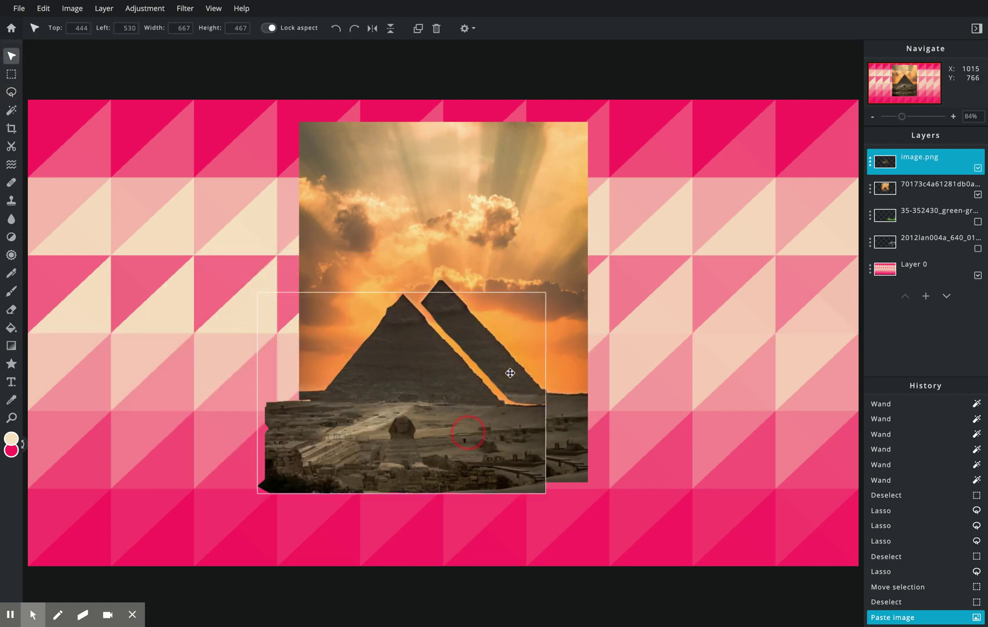
{"action": "left_click_drag", "start_coordinate": [467, 434], "coordinate": [782, 369]}
Step: Hide the original Egypt photo layer and move the cut-out up and left
{"action": "left_click", "coordinate": [980, 197]}
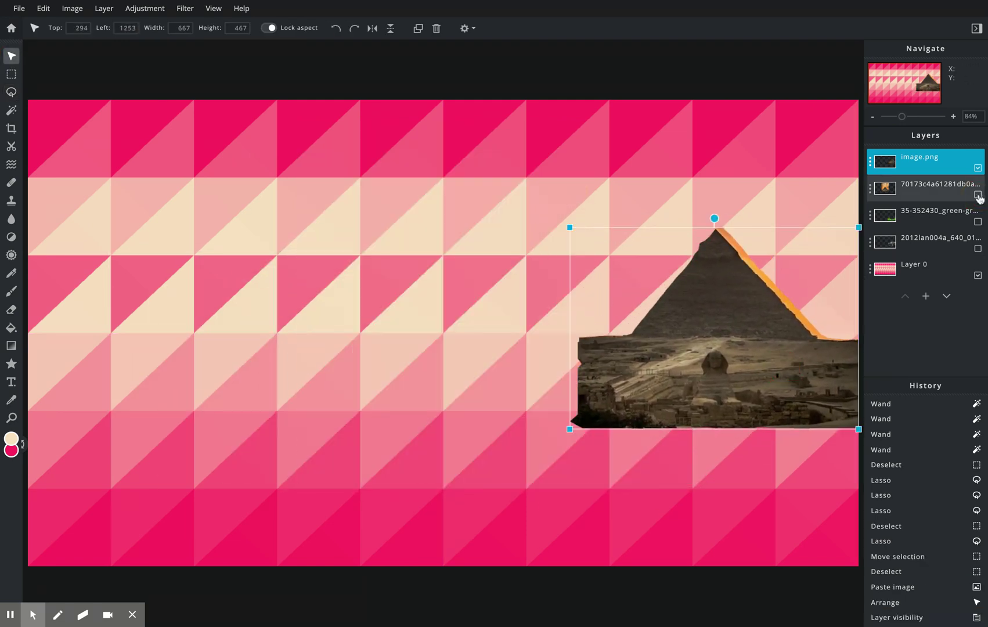
{"action": "left_click_drag", "start_coordinate": [749, 393], "coordinate": [715, 358]}
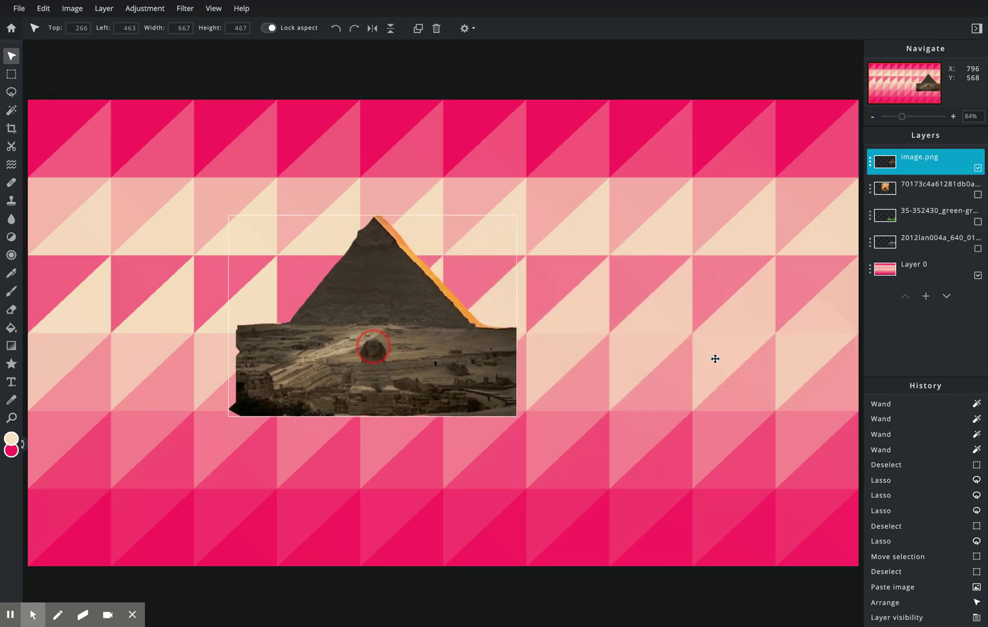
{"action": "left_click_drag", "start_coordinate": [492, 369], "coordinate": [349, 287]}
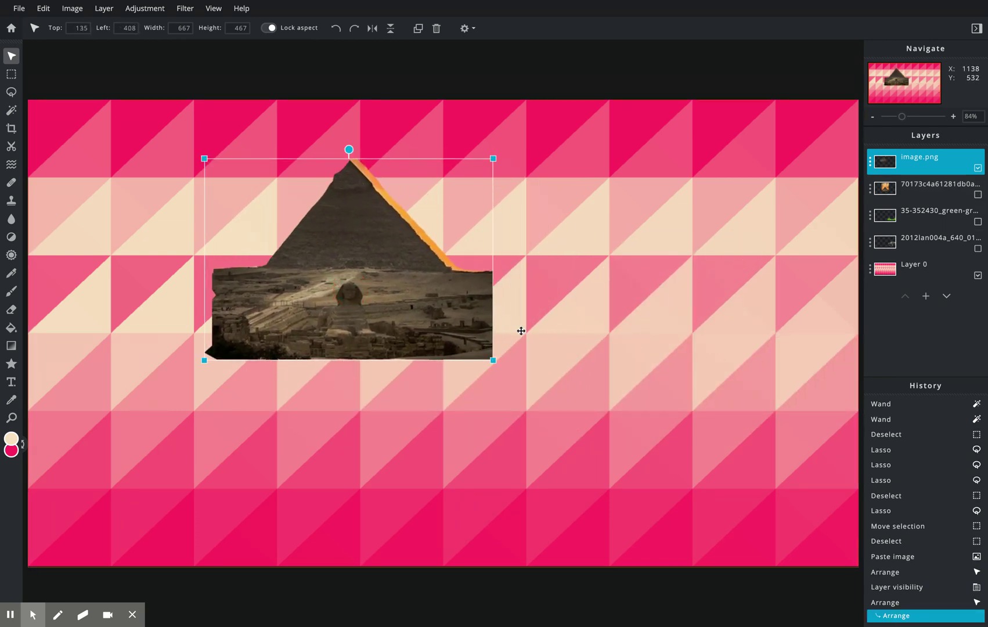
{"action": "left_click", "coordinate": [543, 367]}
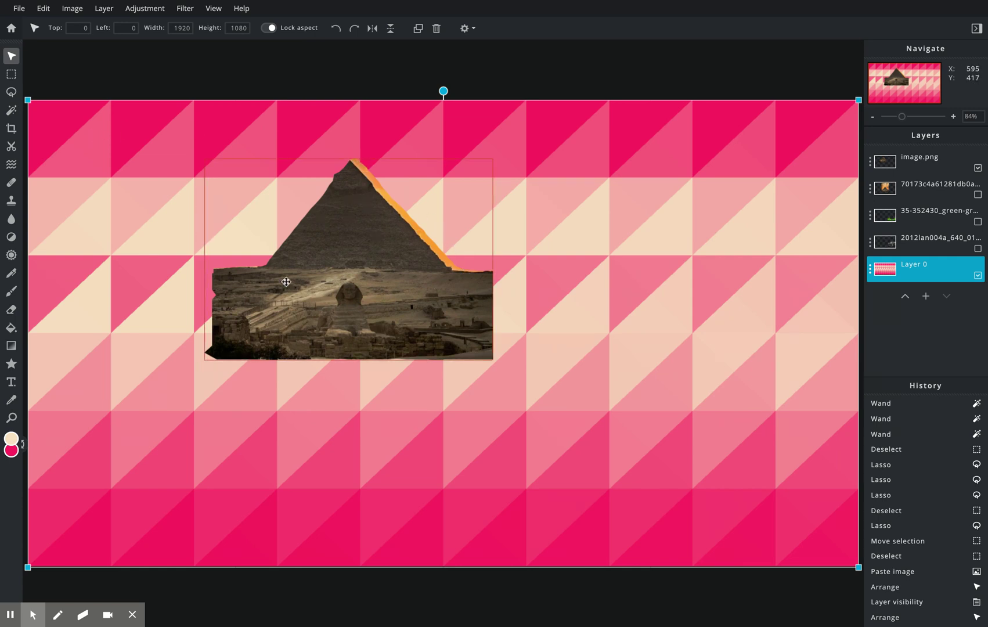
Step: Erase the orange fringe along the pyramid's right edge on image.png, undoing a stray erase
{"action": "left_click", "coordinate": [10, 309]}
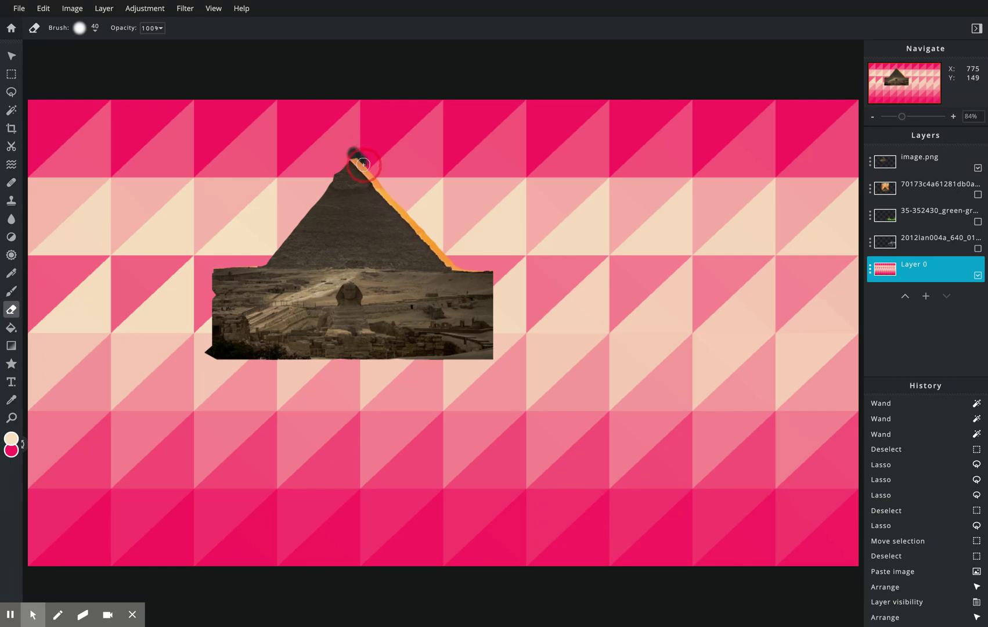
{"action": "left_click_drag", "start_coordinate": [355, 153], "coordinate": [364, 165]}
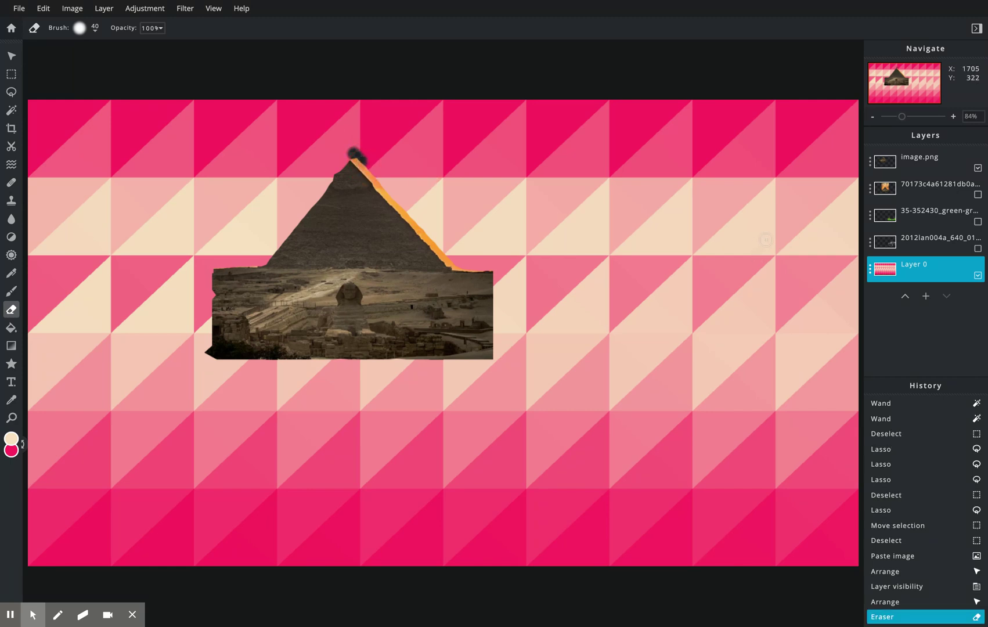
{"action": "key", "text": "ctrl+z"}
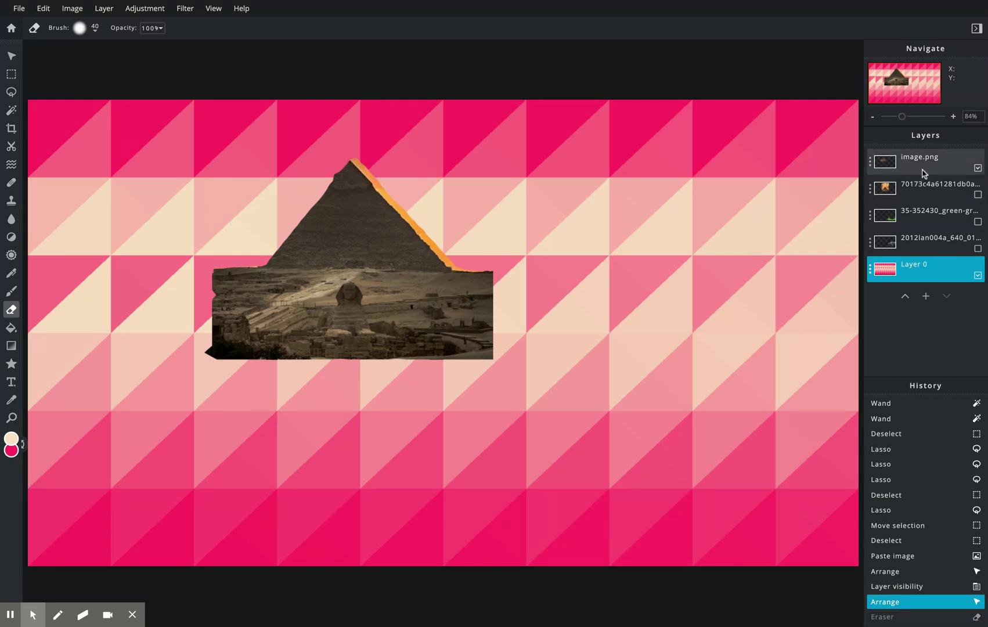
{"action": "left_click", "coordinate": [928, 170]}
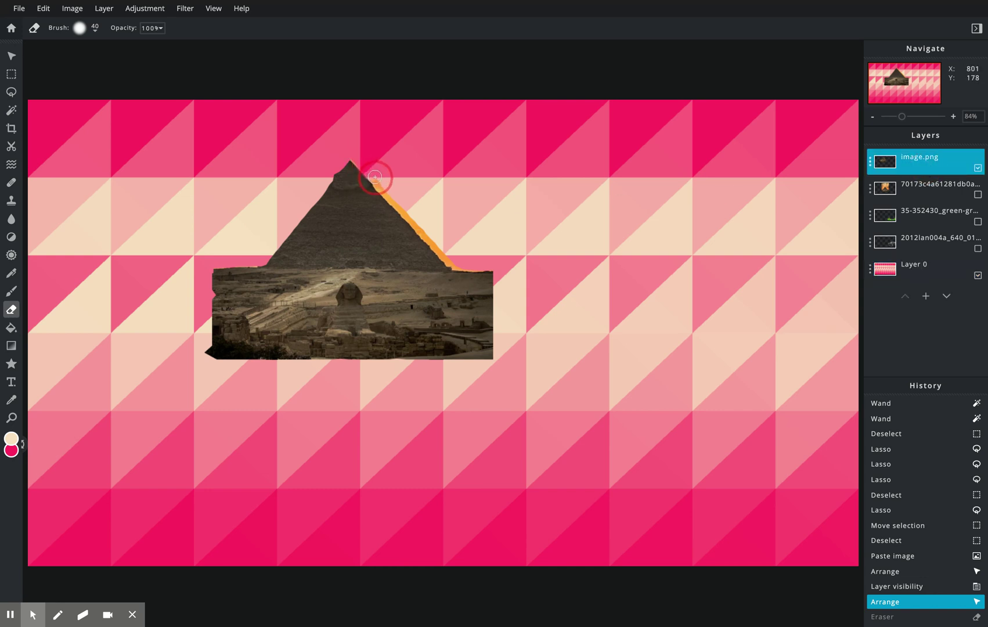
{"action": "mouse_move", "coordinate": [360, 160]}
{"action": "left_mouse_down"}
{"action": "mouse_move", "coordinate": [457, 263]}
{"action": "mouse_move", "coordinate": [484, 268]}
{"action": "left_mouse_up"}
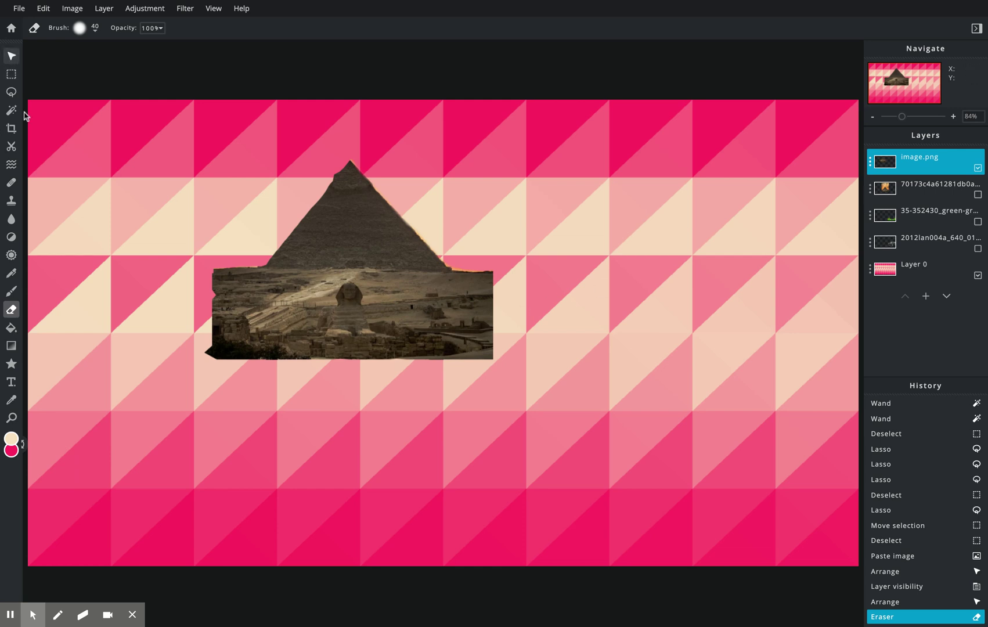
{"action": "left_click", "coordinate": [12, 93]}
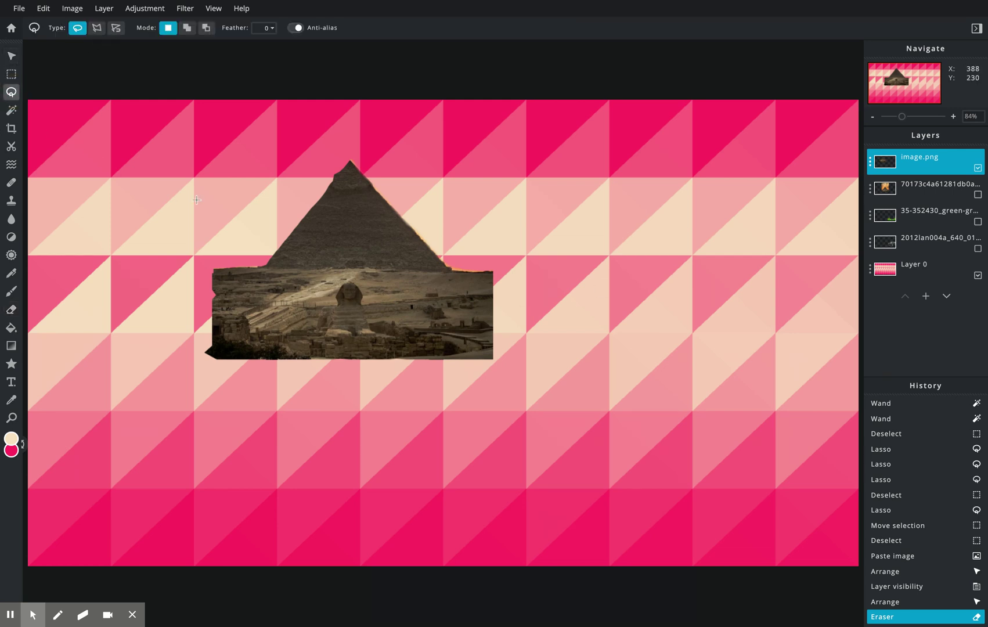
{"action": "left_click", "coordinate": [11, 57]}
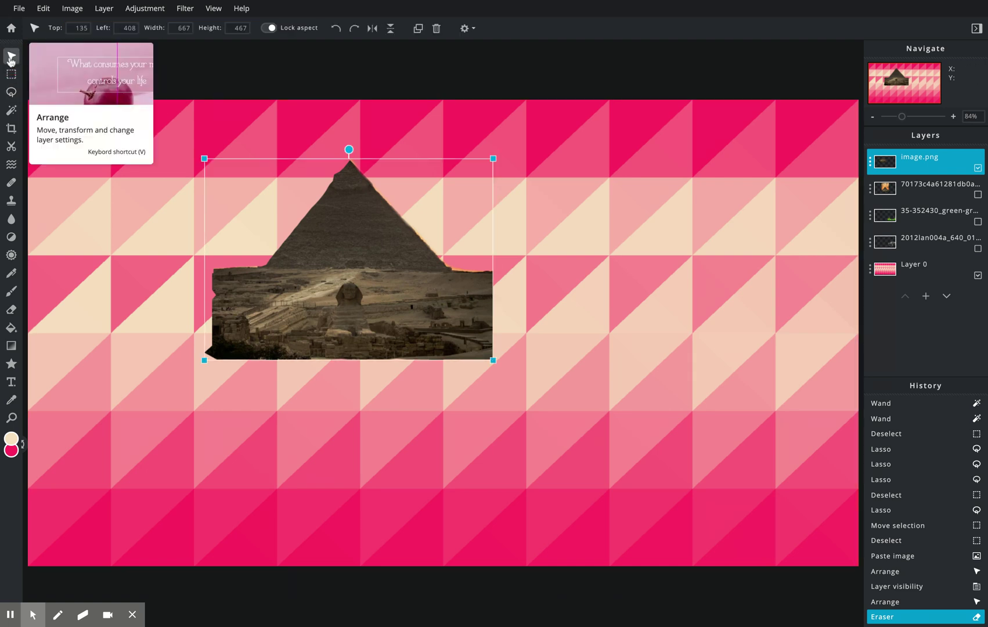
Step: Move the pyramid cut-out into the canvas's bottom-left corner
{"action": "left_click_drag", "start_coordinate": [363, 331], "coordinate": [154, 549]}
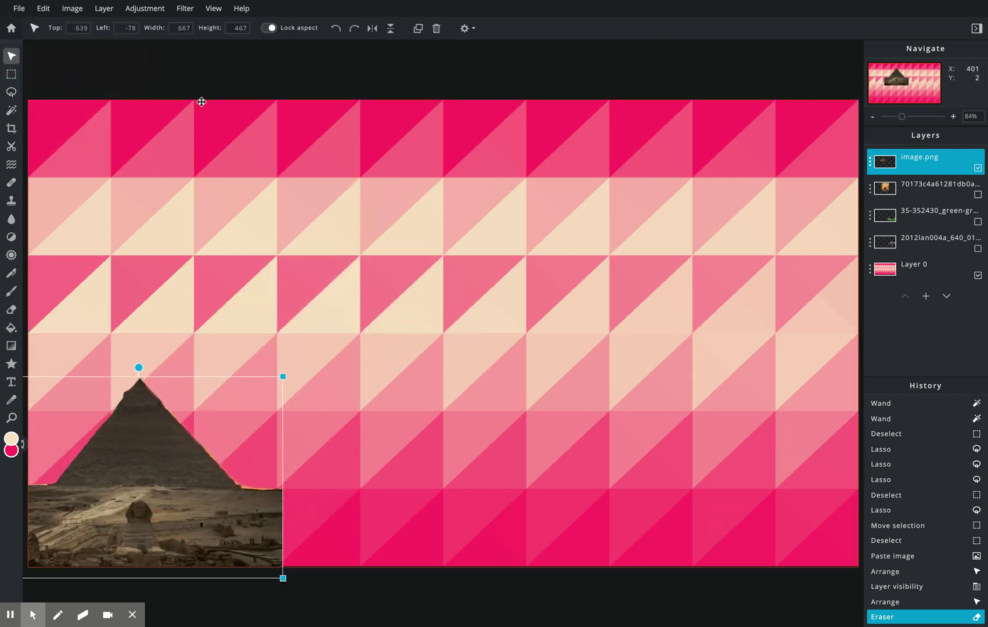
{"action": "left_click", "coordinate": [72, 10]}
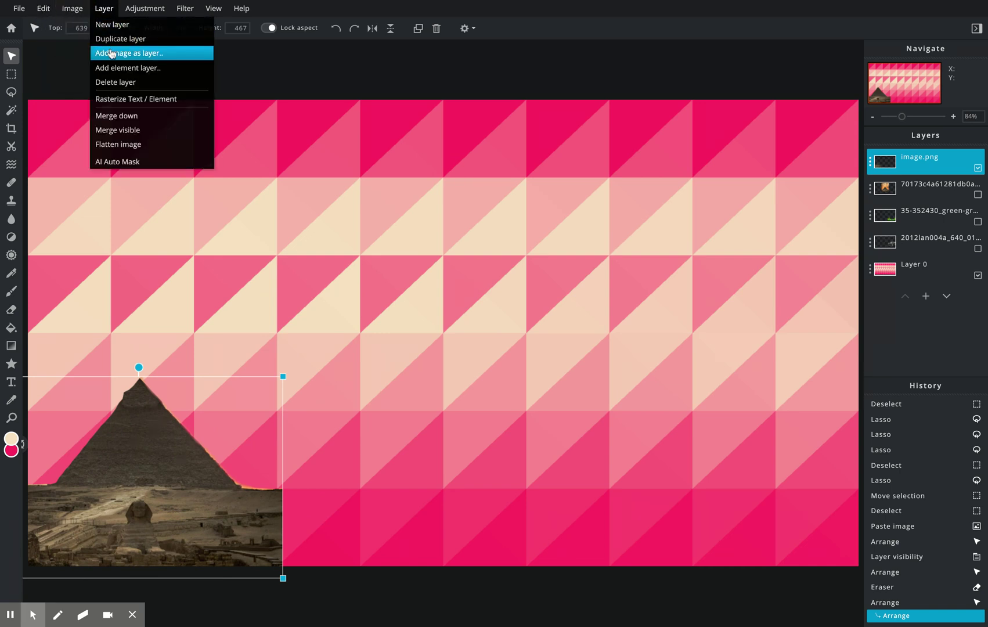
Step: Import the lynx-in-snow photo as a layer, shrink it to half size, and place it near top centre
{"action": "left_click", "coordinate": [111, 53]}
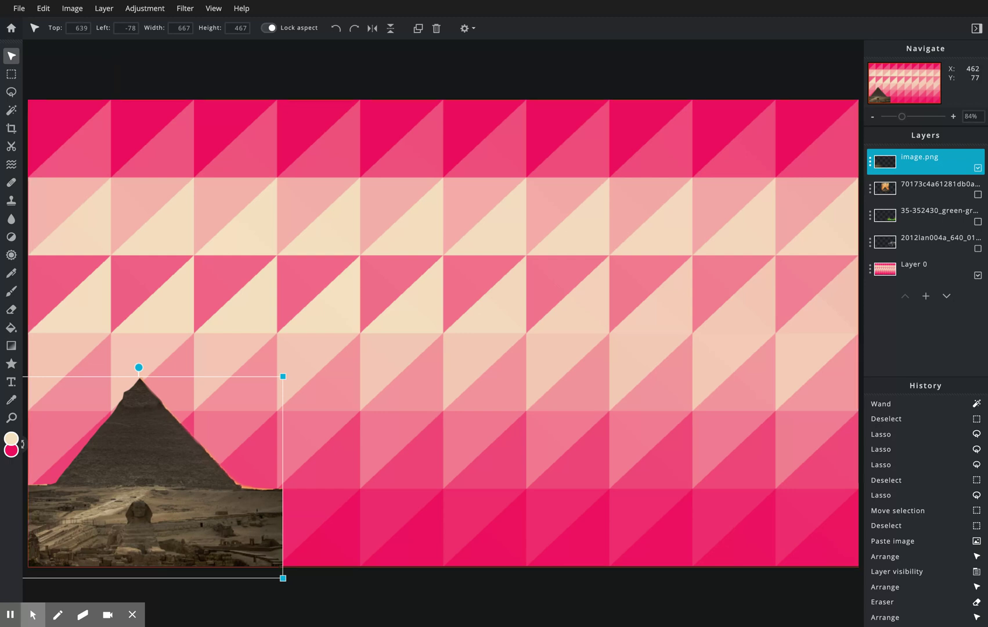
{"action": "left_click_drag", "start_coordinate": [267, 218], "coordinate": [264, 213]}
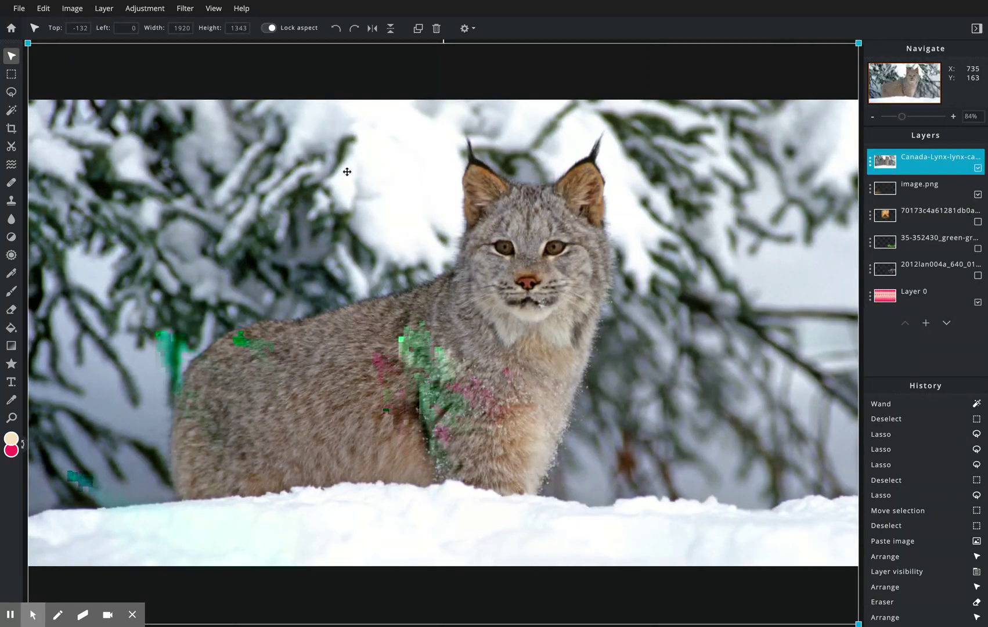
{"action": "mouse_move", "coordinate": [28, 43]}
{"action": "left_mouse_down"}
{"action": "mouse_move", "coordinate": [121, 98]}
{"action": "mouse_move", "coordinate": [336, 280]}
{"action": "mouse_move", "coordinate": [473, 358]}
{"action": "left_mouse_up"}
{"action": "left_click_drag", "start_coordinate": [632, 435], "coordinate": [384, 201]}
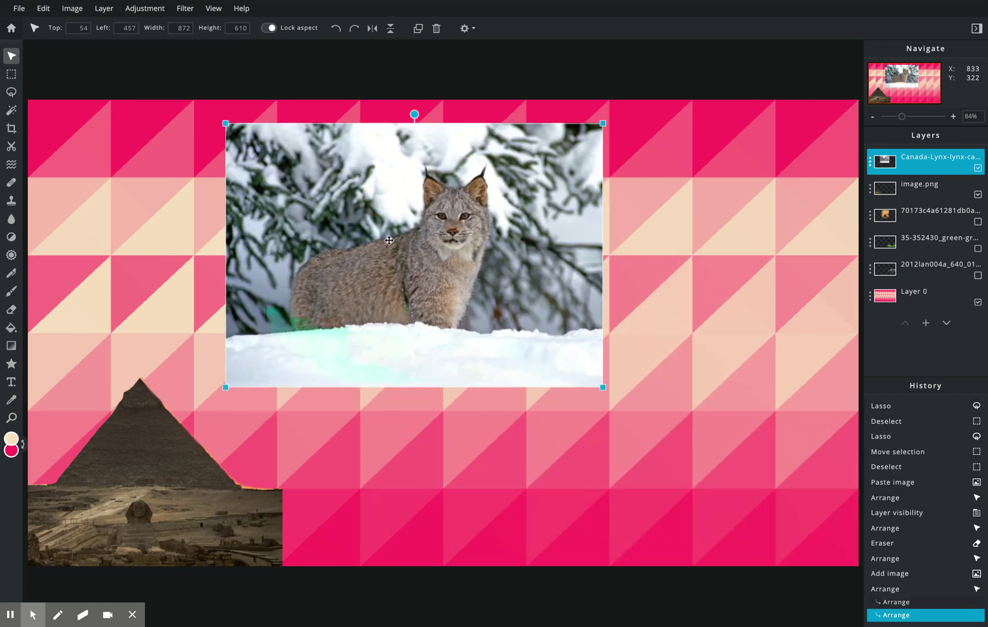
{"action": "left_click", "coordinate": [12, 93]}
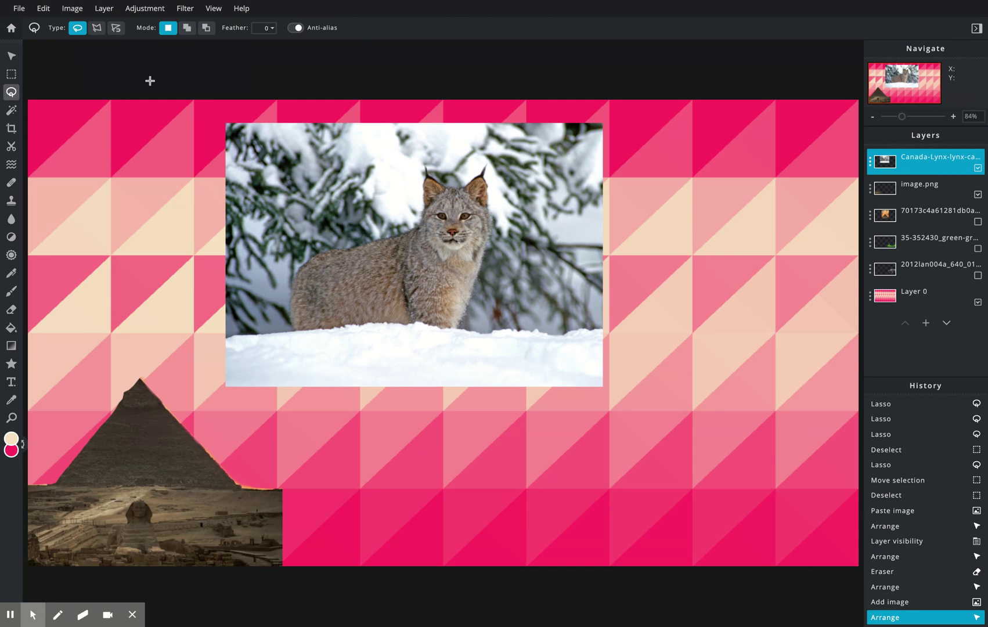
Step: Trace the lynx with the Magnetic lasso, then copy and paste it as a new layer
{"action": "left_click", "coordinate": [116, 29]}
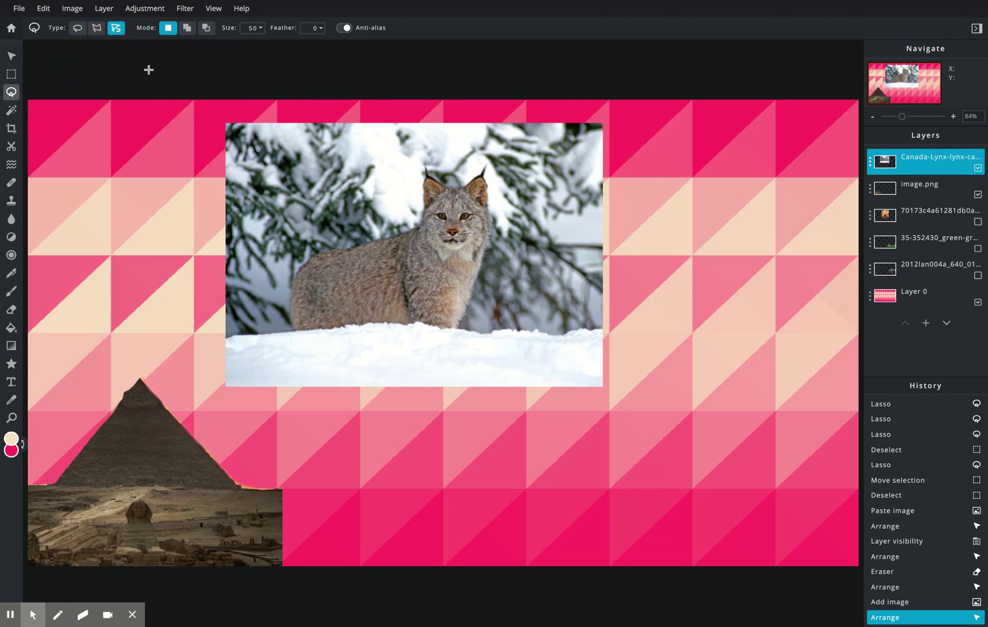
{"action": "left_click", "coordinate": [292, 327]}
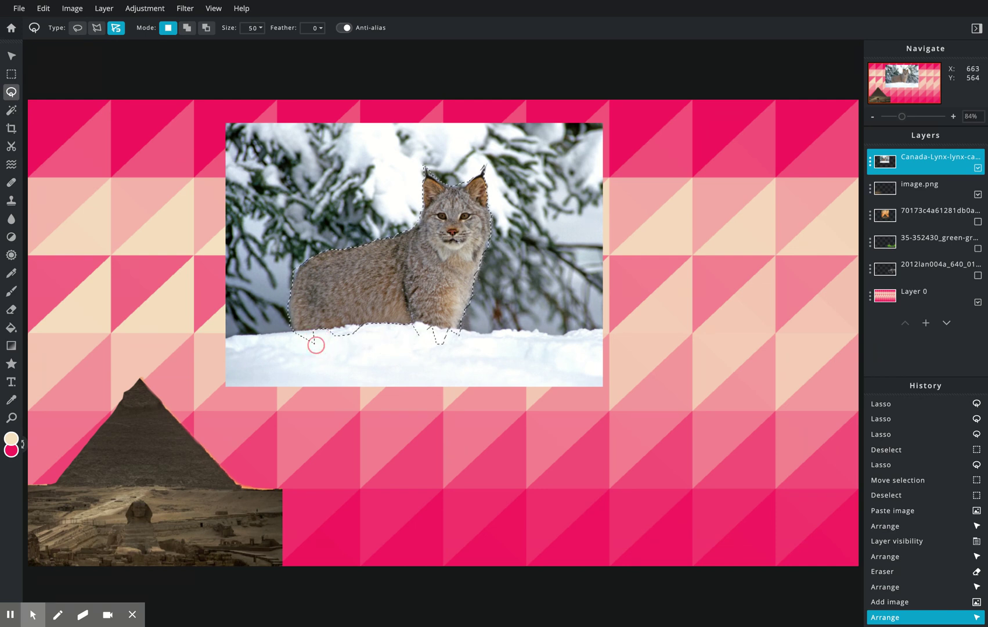
{"action": "left_click", "coordinate": [295, 304]}
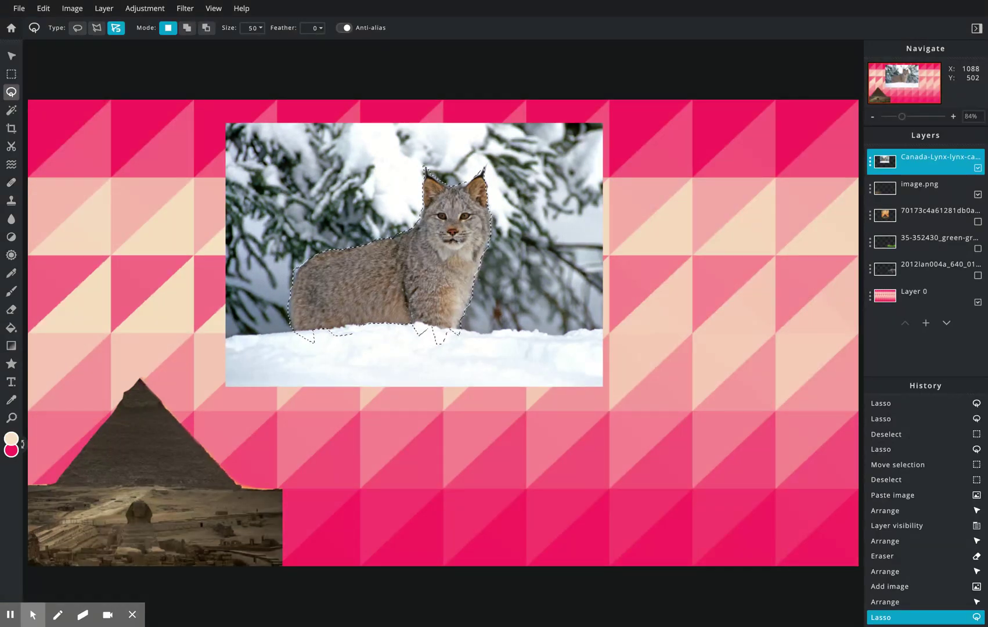
{"action": "key", "text": "ctrl+c"}
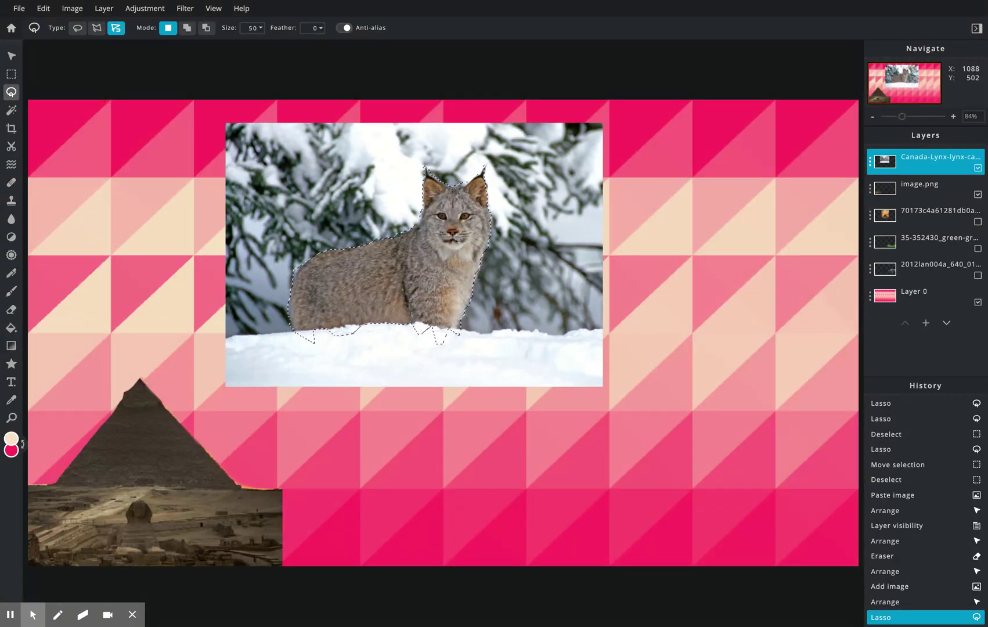
{"action": "key", "text": "ctrl+v"}
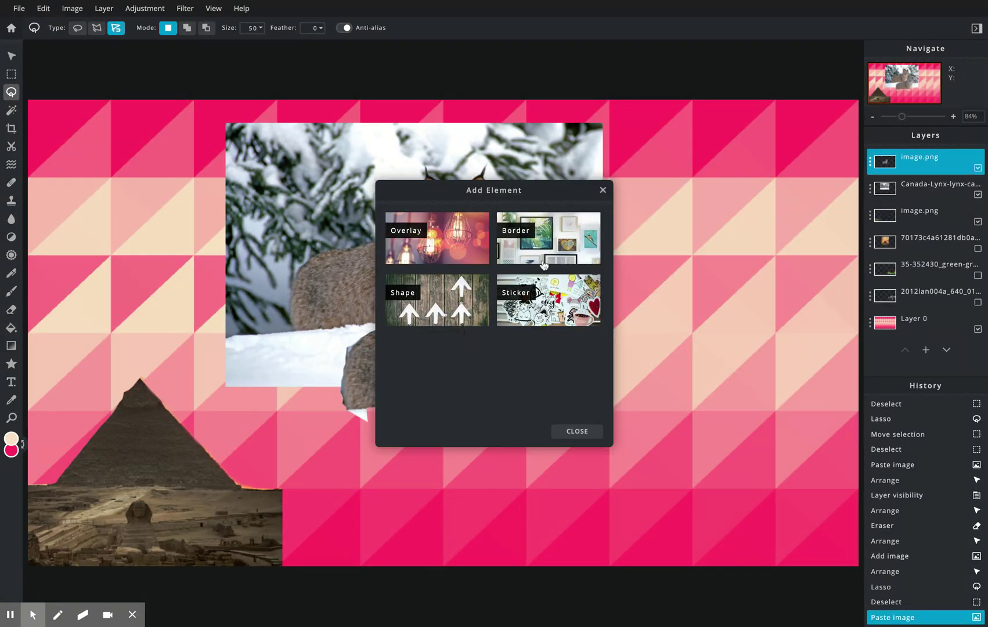
Step: Position the pasted lynx near top centre and hide the original Canada-Lynx photo layer
{"action": "left_click", "coordinate": [603, 192]}
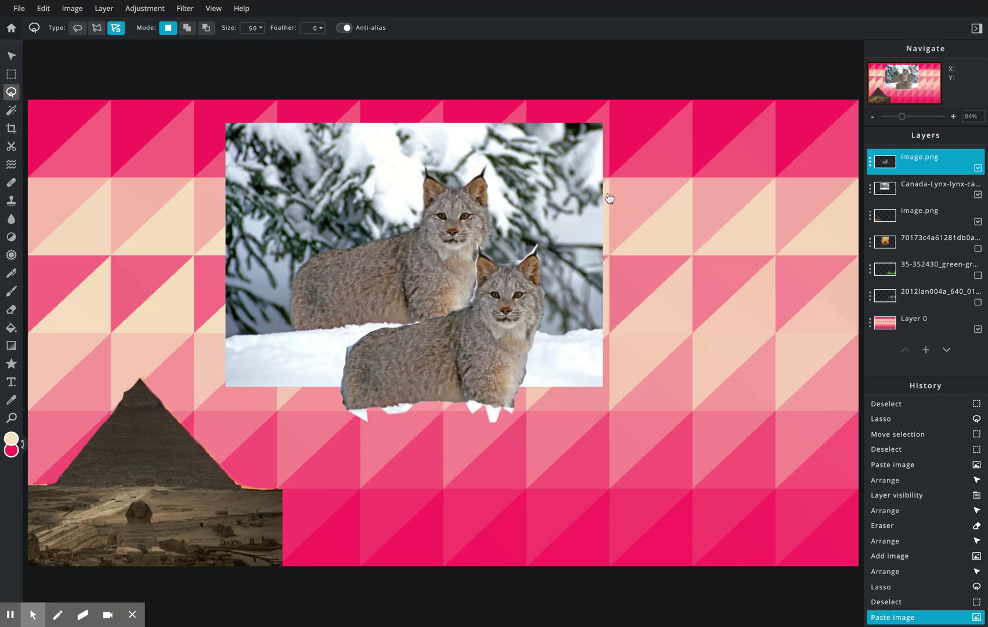
{"action": "left_click", "coordinate": [11, 56]}
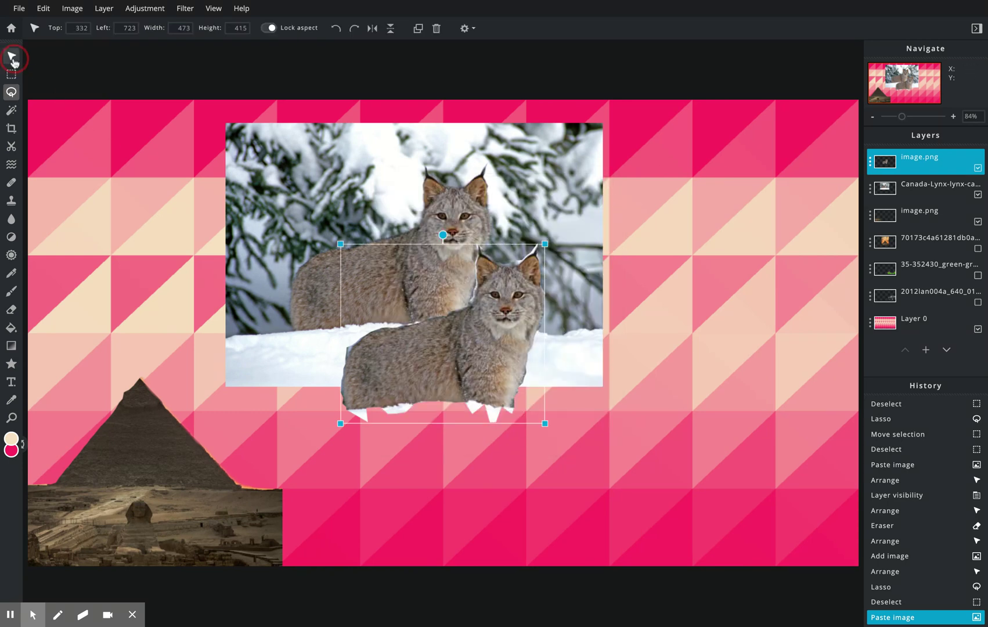
{"action": "left_click_drag", "start_coordinate": [458, 361], "coordinate": [663, 286]}
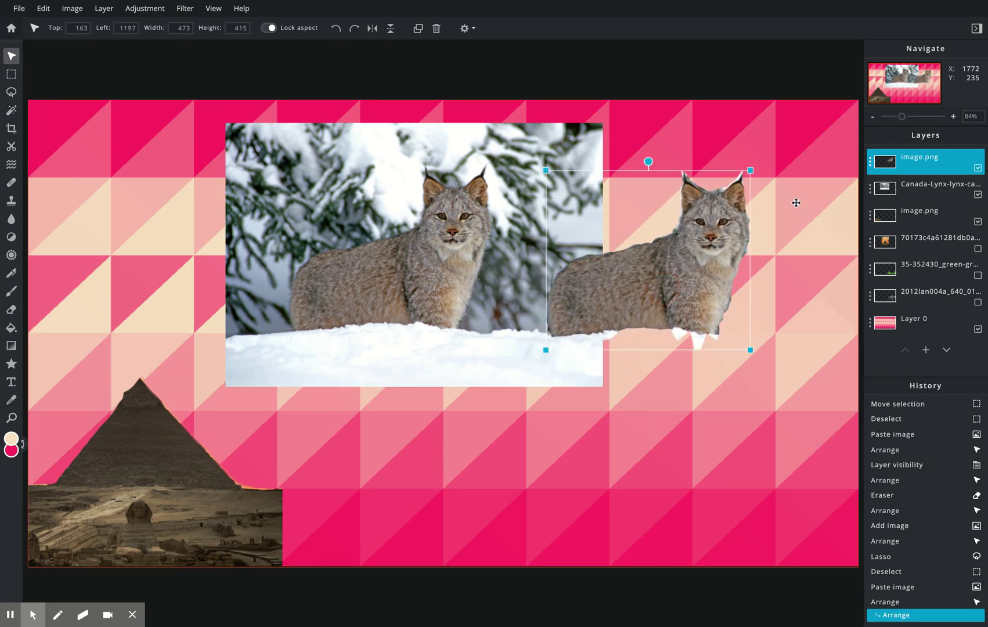
{"action": "left_click", "coordinate": [977, 195]}
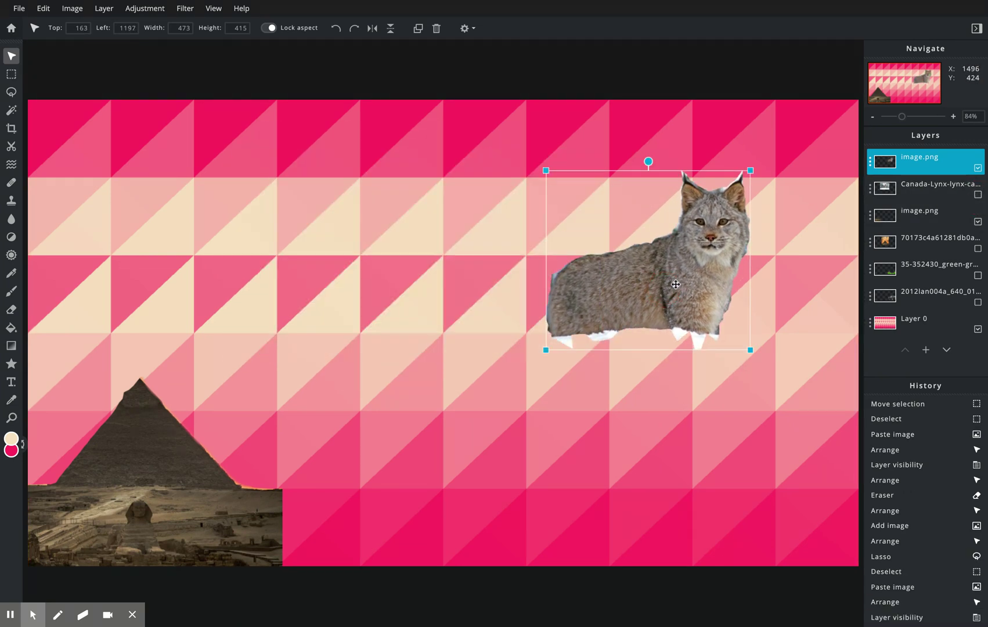
{"action": "left_click_drag", "start_coordinate": [675, 282], "coordinate": [460, 279]}
{"action": "left_click", "coordinate": [468, 426]}
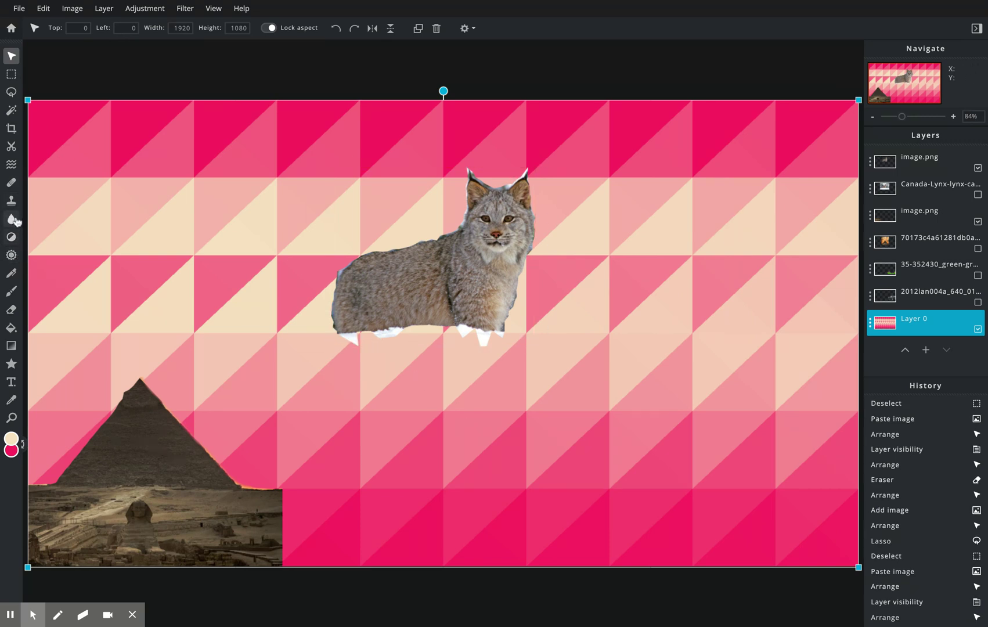
Step: Try erasing the snow below the lynx, then undo the stroke that hit Layer 0
{"action": "left_click", "coordinate": [12, 311]}
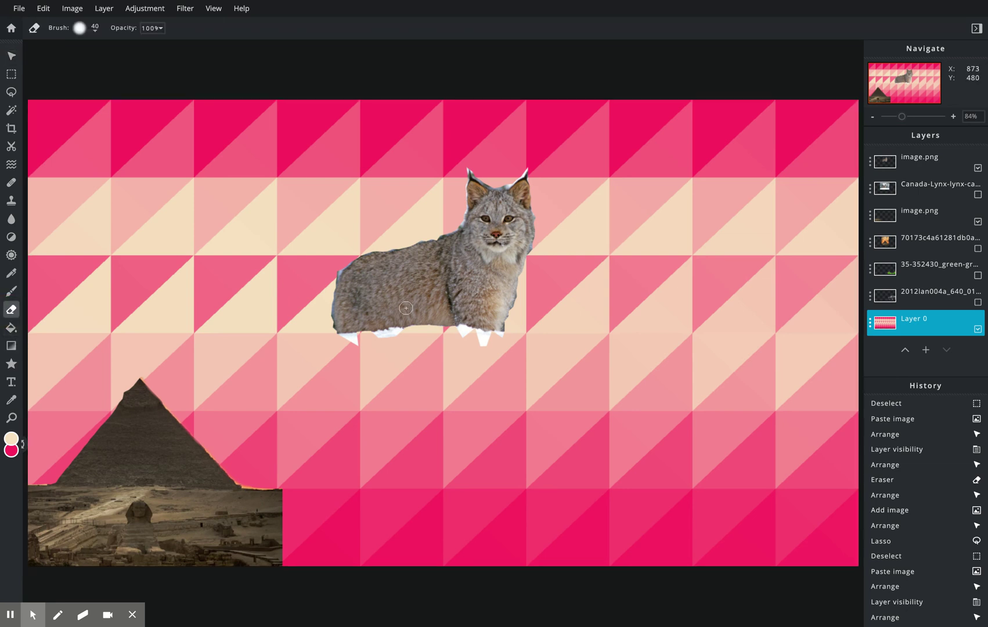
{"action": "left_click_drag", "start_coordinate": [356, 351], "coordinate": [343, 345]}
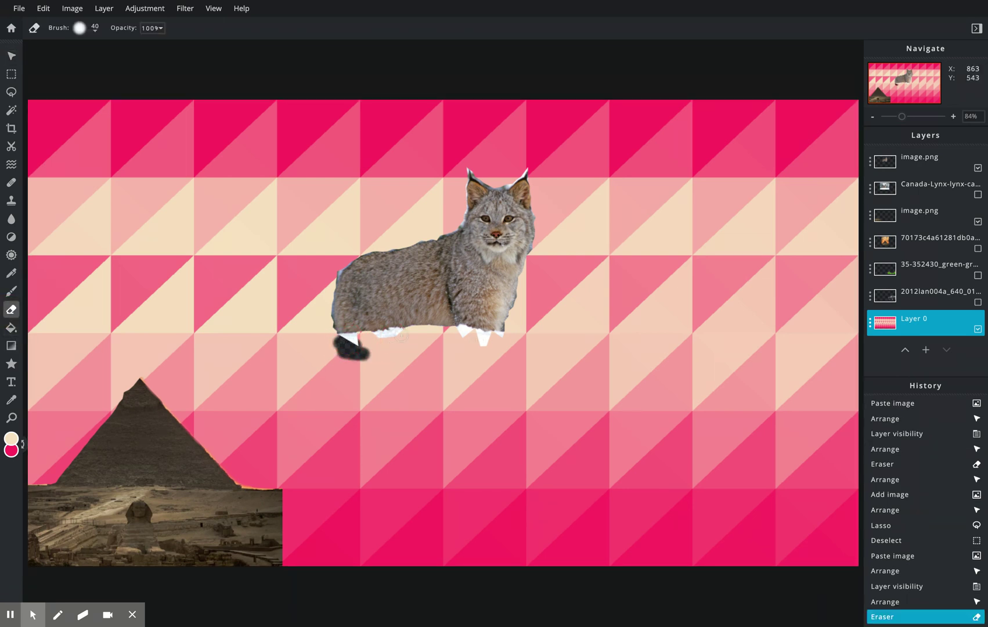
{"action": "key", "text": "ctrl+z"}
Step: On the image.png layer, erase the white patches along the lynx's lower edge
{"action": "left_click", "coordinate": [919, 160]}
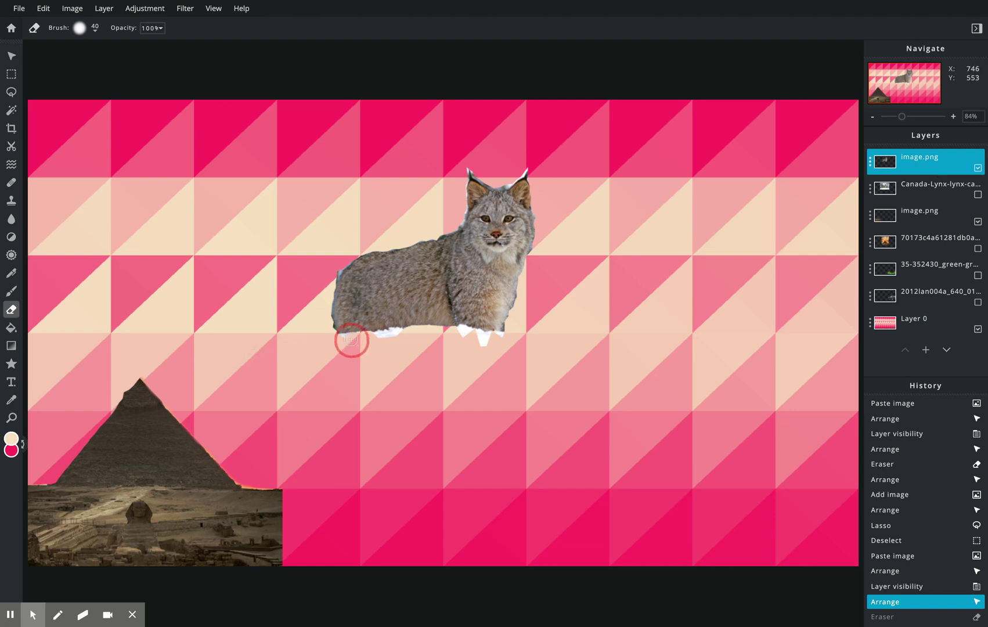
{"action": "key", "text": "ctrl+shift+z"}
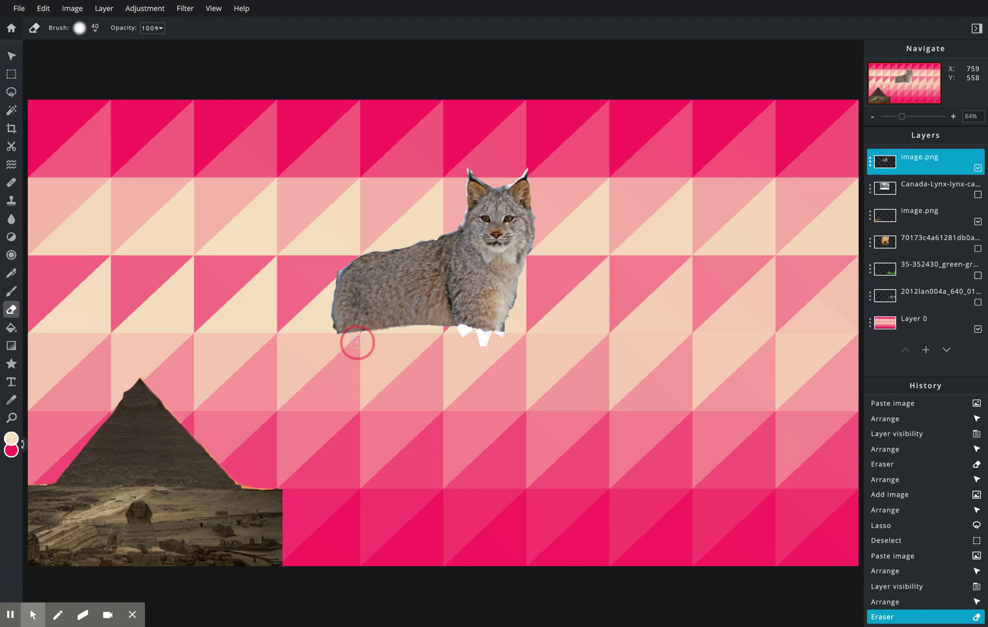
{"action": "left_click_drag", "start_coordinate": [449, 333], "coordinate": [334, 353]}
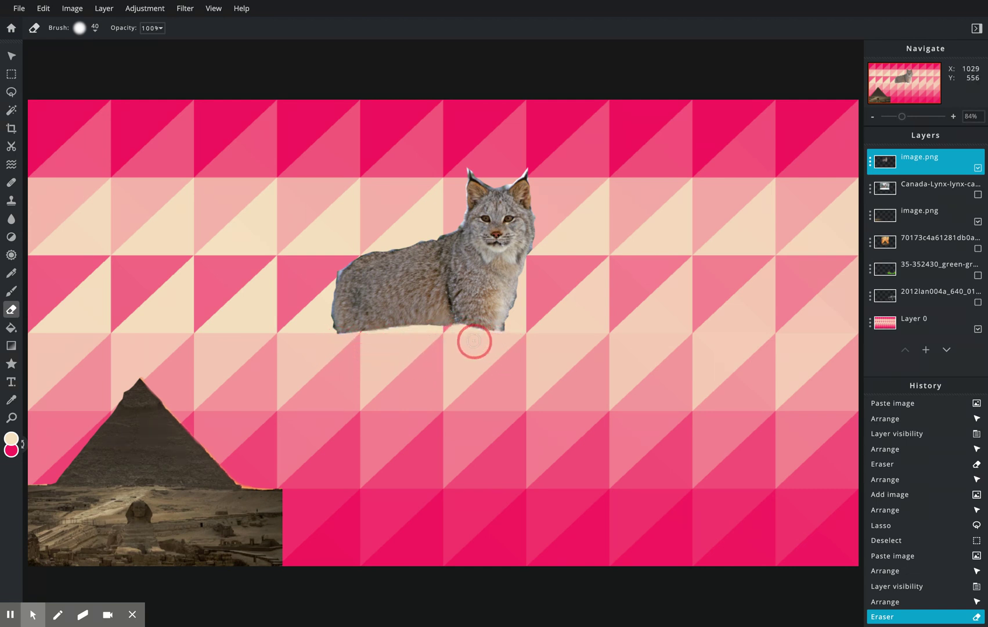
{"action": "left_click_drag", "start_coordinate": [334, 353], "coordinate": [475, 342]}
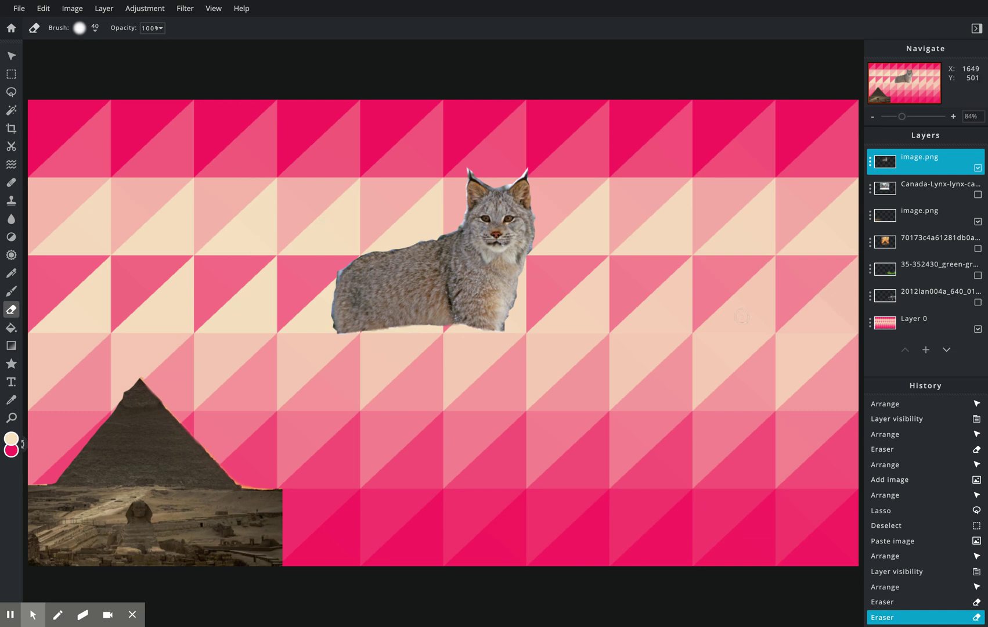
Step: Shrink the lynx cut-out with Free transform
{"action": "left_click", "coordinate": [11, 55]}
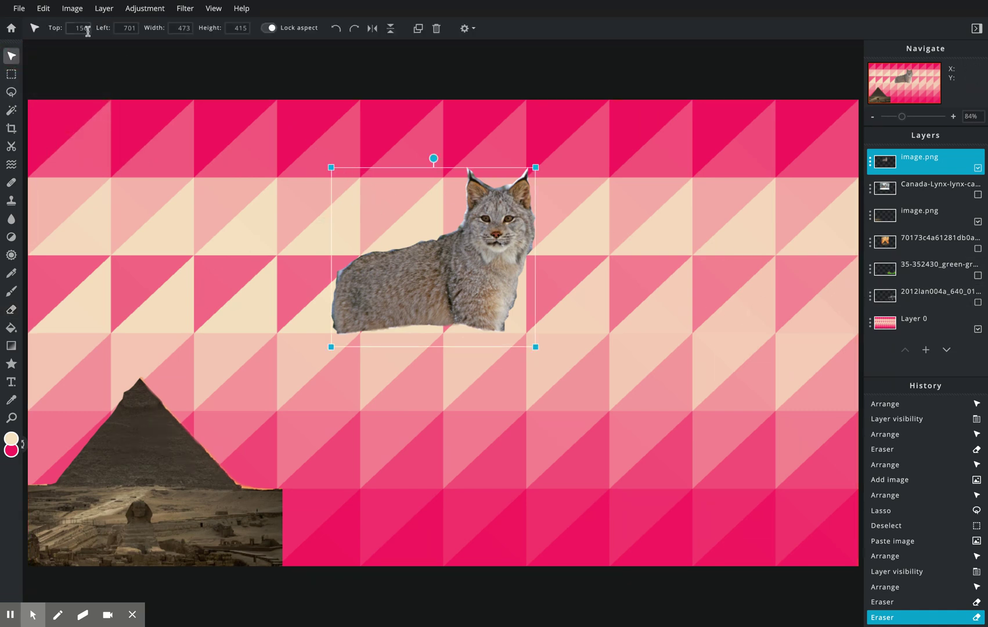
{"action": "left_click", "coordinate": [44, 9]}
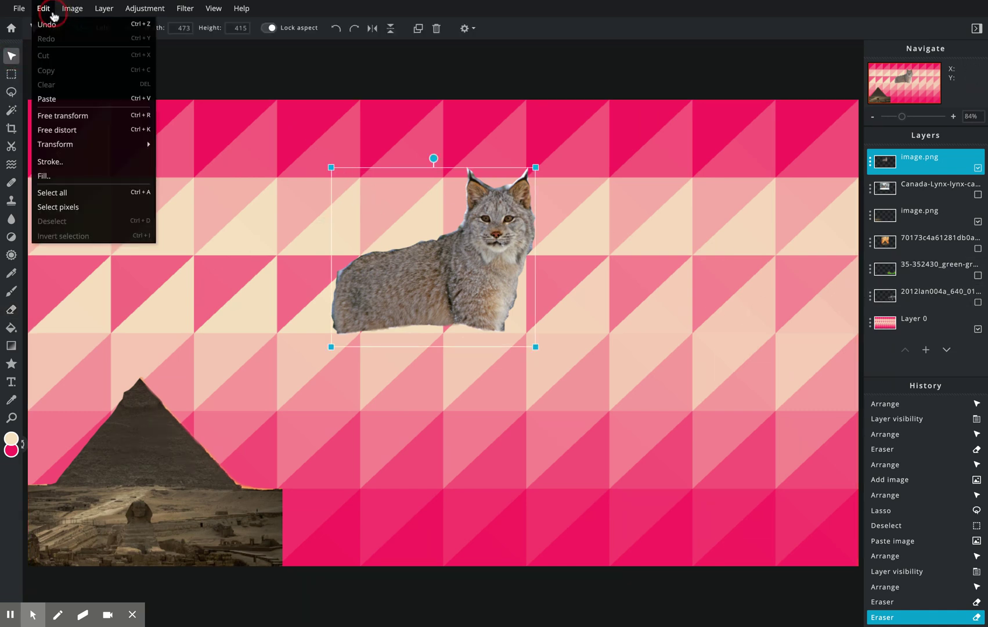
{"action": "left_click", "coordinate": [90, 123]}
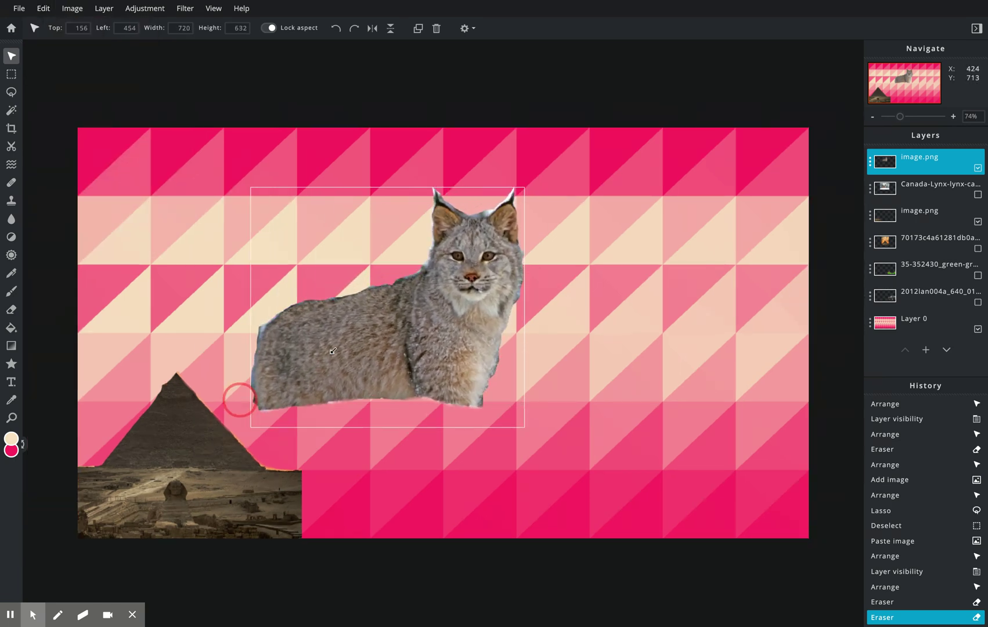
{"action": "mouse_move", "coordinate": [331, 350]}
{"action": "left_mouse_down"}
{"action": "mouse_move", "coordinate": [286, 430]}
{"action": "mouse_move", "coordinate": [383, 399]}
{"action": "left_mouse_up"}
{"action": "scroll", "coordinate": [281, 451], "scroll_direction": "up", "scroll_amount": 3}
{"action": "scroll", "coordinate": [399, 389], "scroll_direction": "up", "scroll_amount": 2}
{"action": "scroll", "coordinate": [677, 266], "scroll_direction": "down", "scroll_amount": 5}
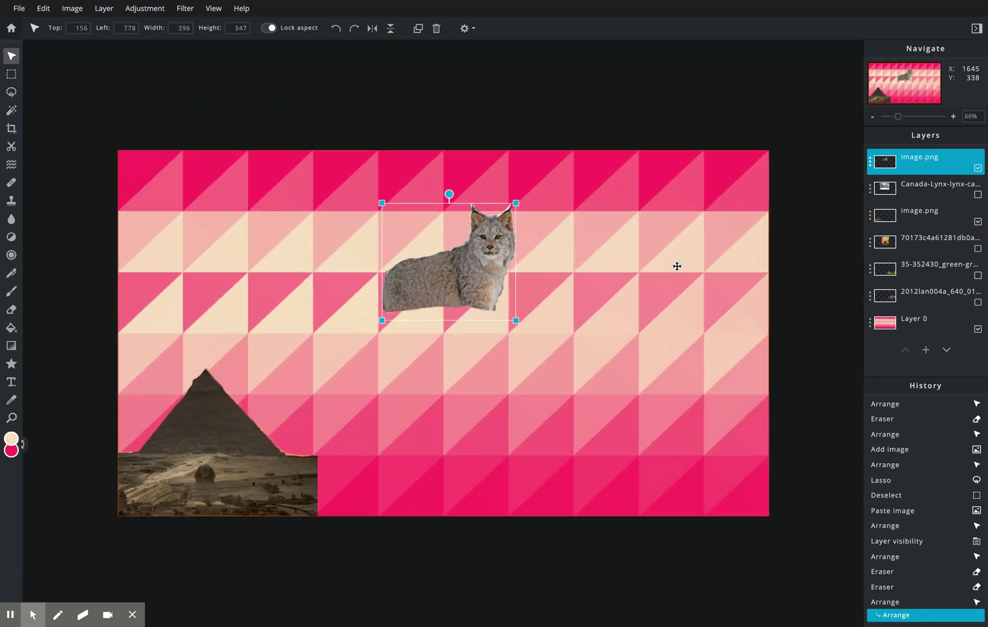
Step: Flip the lynx horizontally and move it lower toward the canvas centre
{"action": "left_click", "coordinate": [42, 11]}
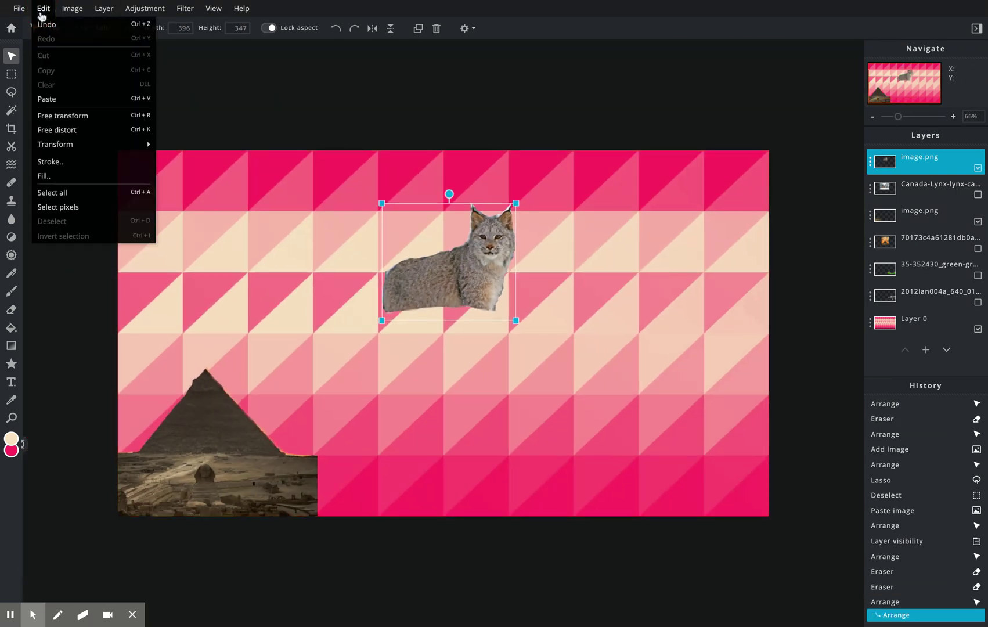
{"action": "mouse_move", "coordinate": [54, 144]}
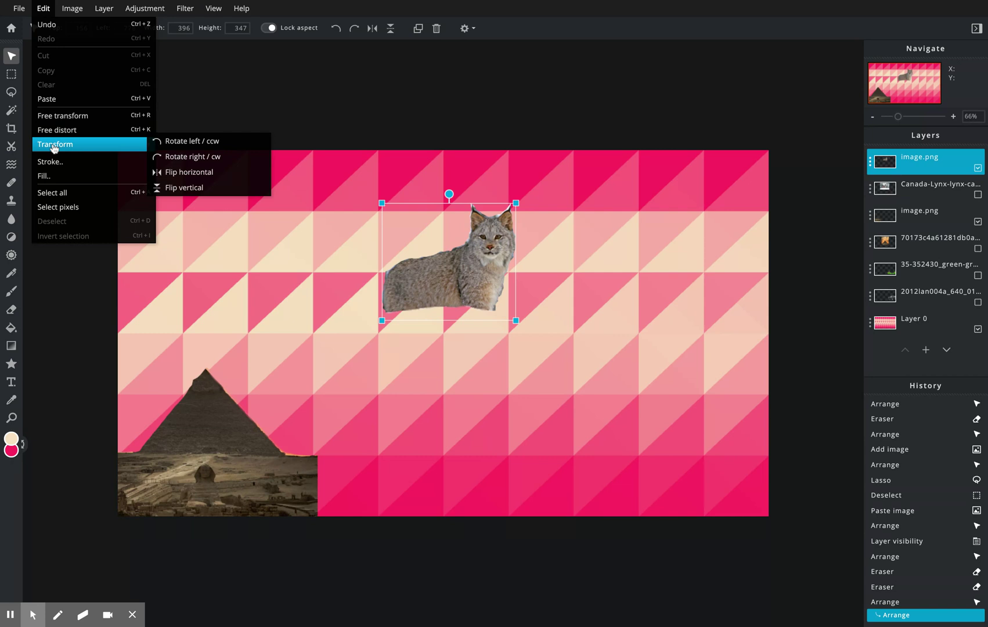
{"action": "left_click", "coordinate": [202, 177]}
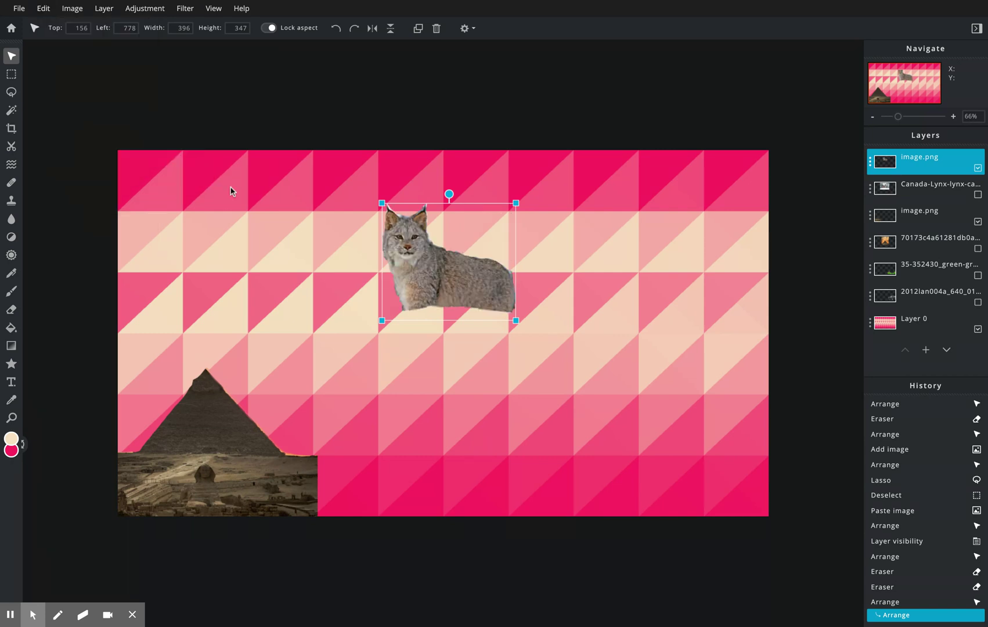
{"action": "mouse_move", "coordinate": [444, 272]}
{"action": "left_mouse_down"}
{"action": "mouse_move", "coordinate": [475, 360]}
{"action": "mouse_move", "coordinate": [316, 388]}
{"action": "mouse_move", "coordinate": [331, 392]}
{"action": "left_mouse_up"}
Step: Paste a second lynx copy, shrink it and position it
{"action": "key", "text": "ctrl+v"}
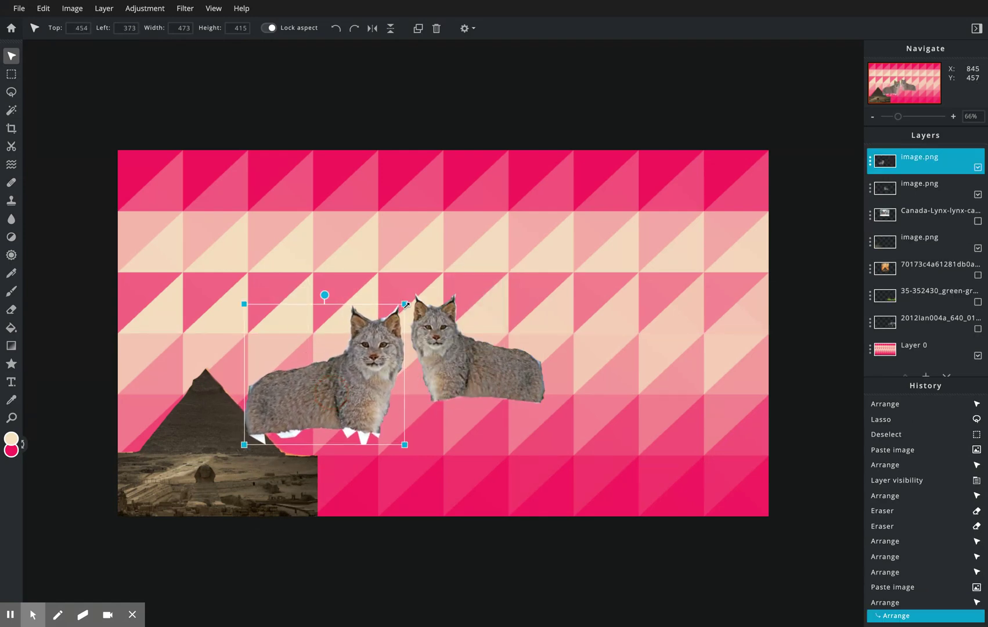
{"action": "left_click_drag", "start_coordinate": [405, 303], "coordinate": [364, 338]}
{"action": "mouse_move", "coordinate": [291, 415]}
{"action": "left_mouse_down"}
{"action": "mouse_move", "coordinate": [319, 382]}
{"action": "mouse_move", "coordinate": [345, 450]}
{"action": "mouse_move", "coordinate": [343, 498]}
{"action": "left_mouse_up"}
Step: Move the lynxes to the bottom edge and the Pyramid and Sphinx to bottom centre
{"action": "mouse_move", "coordinate": [500, 366]}
{"action": "left_mouse_down"}
{"action": "mouse_move", "coordinate": [468, 496]}
{"action": "mouse_move", "coordinate": [635, 492]}
{"action": "left_mouse_up"}
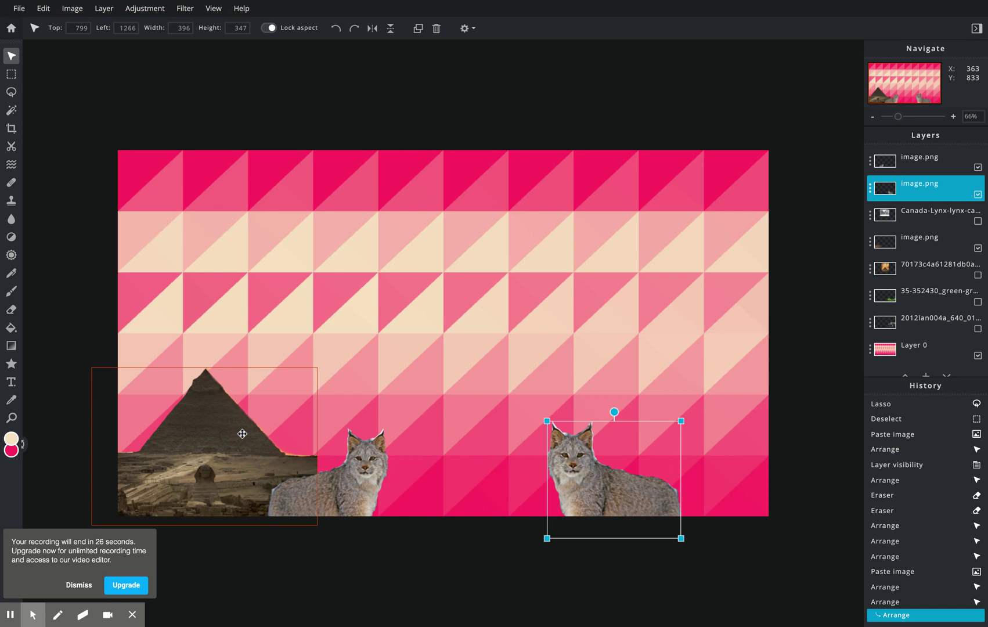
{"action": "left_click_drag", "start_coordinate": [242, 434], "coordinate": [517, 436]}
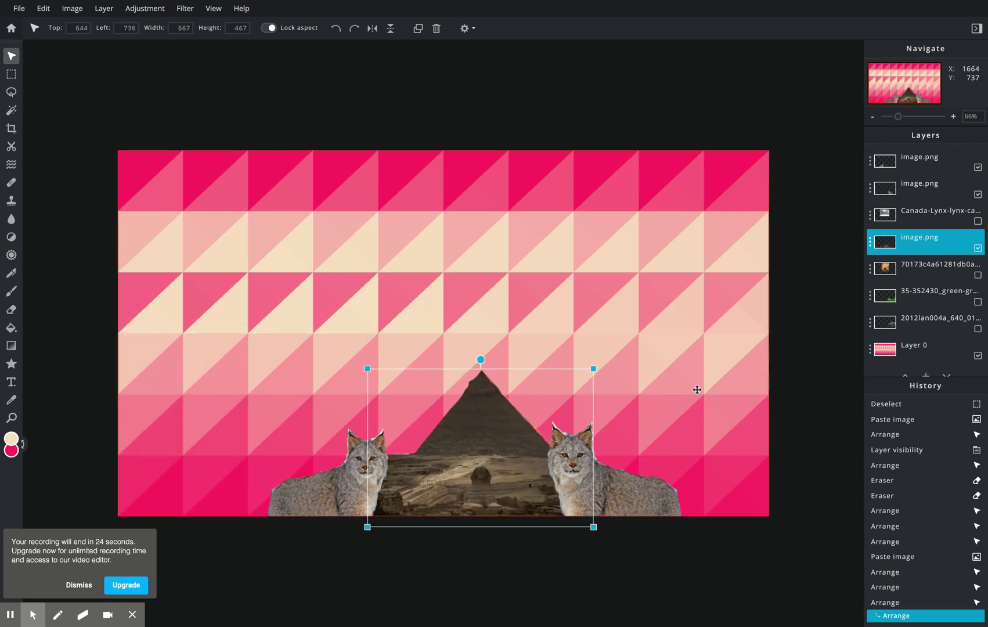
{"action": "left_click_drag", "start_coordinate": [306, 338], "coordinate": [307, 337]}
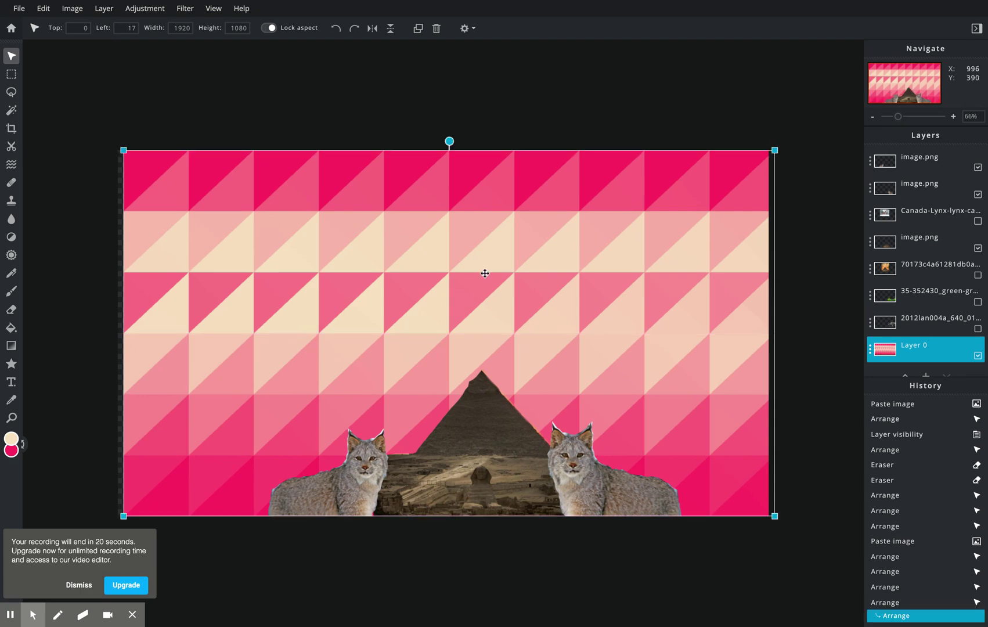